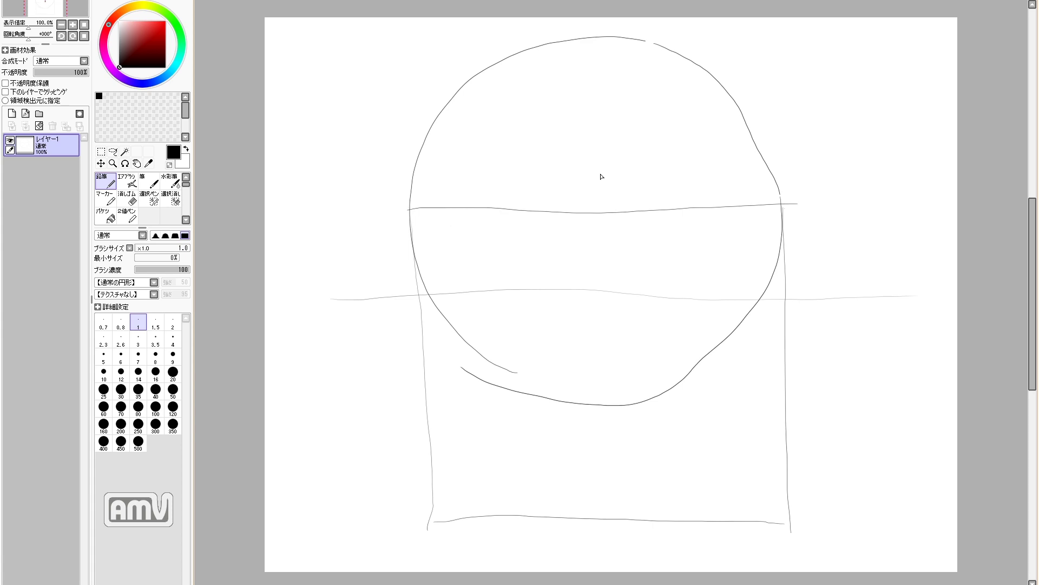
# Step: Draw a vertical centre line through the head and sketch two almond-shaped eyes with round irises along the eye guideline
pyautogui.moveTo(593, 185); pyautogui.dragTo(609, 570)
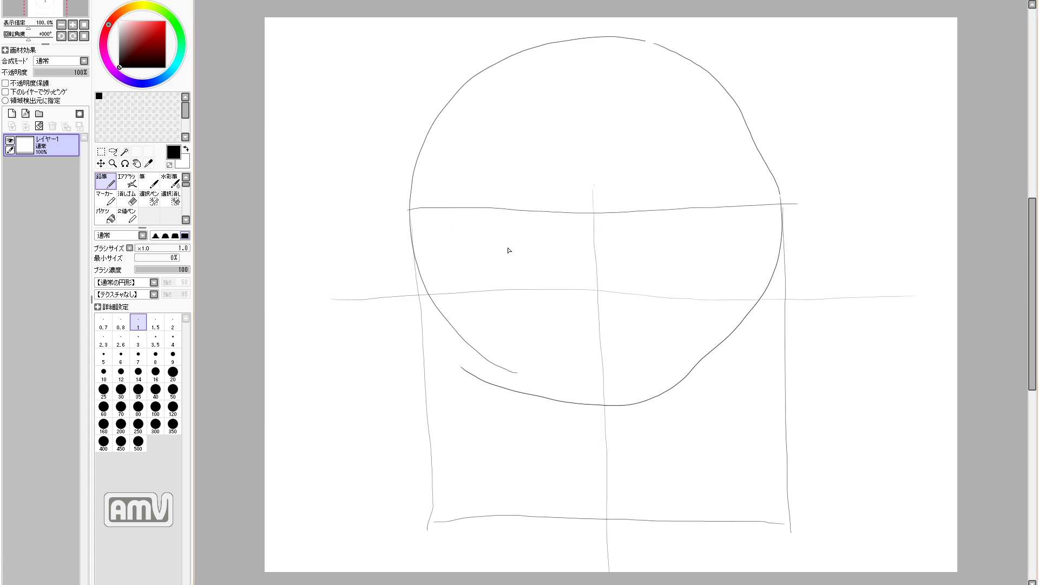
pyautogui.moveTo(475, 291)
pyautogui.mouseDown()
pyautogui.moveTo(506, 271)
pyautogui.moveTo(561, 274)
pyautogui.moveTo(568, 290)
pyautogui.moveTo(634, 273)
pyautogui.moveTo(720, 276)
pyautogui.moveTo(742, 293)
pyautogui.mouseUp()
pyautogui.moveTo(648, 291); pyautogui.dragTo(888, 290)
pyautogui.moveTo(525, 271); pyautogui.dragTo(541, 299)
pyautogui.moveTo(539, 301); pyautogui.dragTo(566, 288)
pyautogui.moveTo(664, 270)
pyautogui.mouseDown()
pyautogui.moveTo(686, 274)
pyautogui.moveTo(681, 301)
pyautogui.mouseUp()
pyautogui.moveTo(691, 299)
pyautogui.mouseDown()
pyautogui.moveTo(732, 286)
pyautogui.moveTo(796, 301)
pyautogui.moveTo(913, 298)
pyautogui.mouseUp()
pyautogui.press('e')
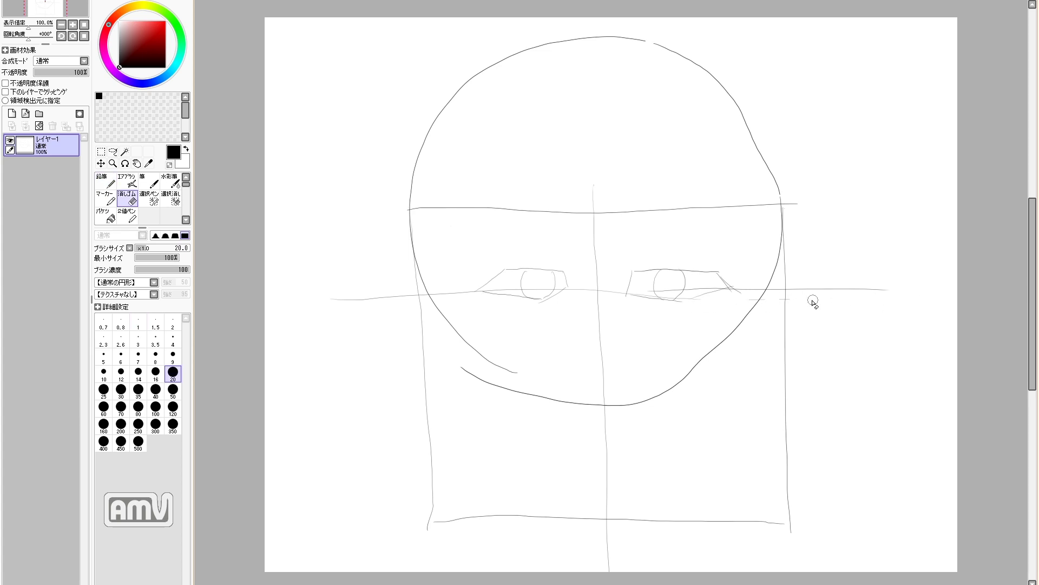
# Step: Sketch a triangular nose between the eyes and draw a horizontal mouth guideline just below the circle
pyautogui.press('n')
pyautogui.moveTo(598, 291)
pyautogui.mouseDown()
pyautogui.moveTo(581, 341)
pyautogui.moveTo(599, 289)
pyautogui.moveTo(620, 365)
pyautogui.moveTo(573, 355)
pyautogui.moveTo(624, 354)
pyautogui.moveTo(579, 349)
pyautogui.moveTo(621, 349)
pyautogui.moveTo(575, 359)
pyautogui.moveTo(602, 370)
pyautogui.moveTo(587, 340)
pyautogui.moveTo(571, 354)
pyautogui.moveTo(623, 352)
pyautogui.mouseUp()
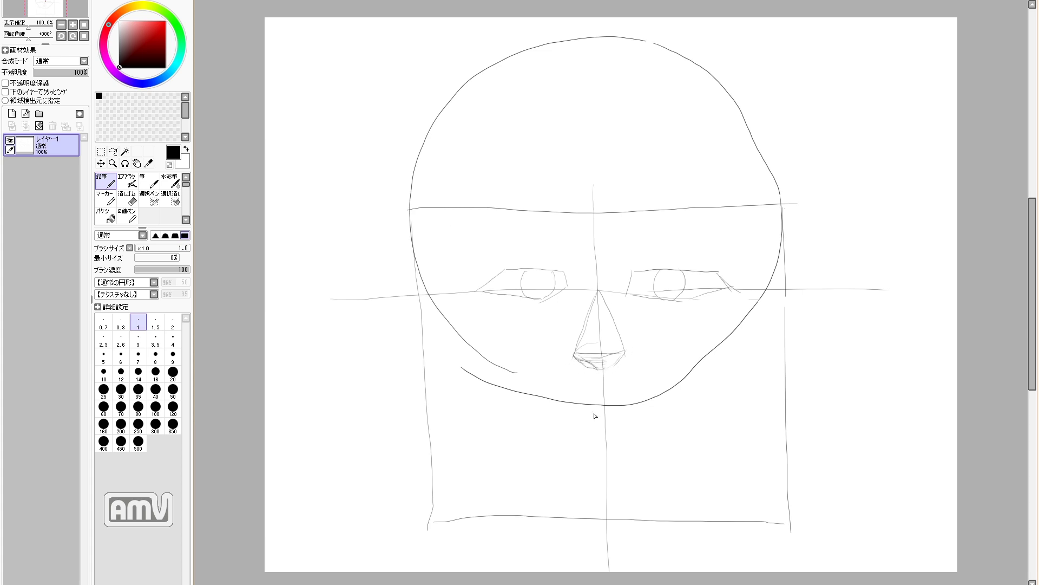
pyautogui.moveTo(321, 481); pyautogui.dragTo(731, 471)
pyautogui.hotkey('ctrl', 'z')
pyautogui.moveTo(355, 423); pyautogui.dragTo(880, 427)
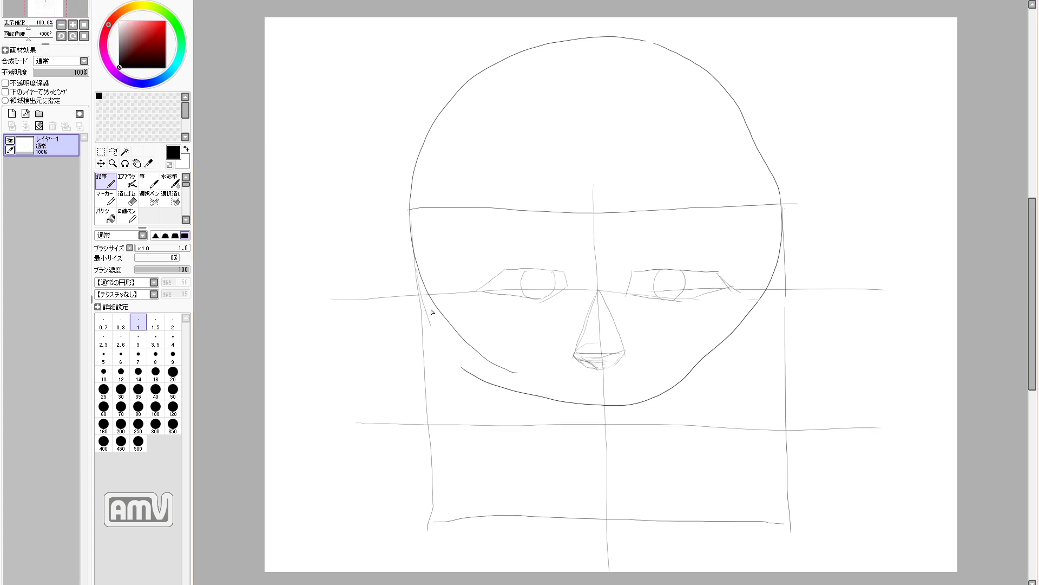
# Step: Sketch the cheek and jaw lines on both sides, tapering from the circle towards the chin
pyautogui.moveTo(420, 310); pyautogui.dragTo(460, 414)
pyautogui.moveTo(470, 421); pyautogui.dragTo(557, 507)
pyautogui.moveTo(781, 254)
pyautogui.mouseDown()
pyautogui.moveTo(740, 416)
pyautogui.moveTo(674, 524)
pyautogui.mouseUp()
pyautogui.moveTo(519, 471); pyautogui.dragTo(553, 508)
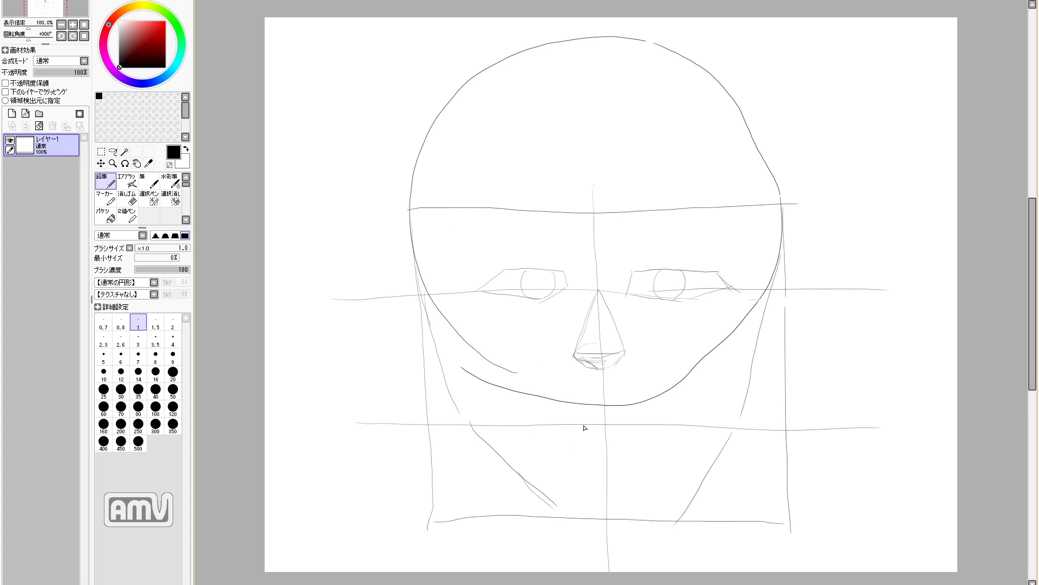
# Step: Block in the lips with rows of ovals along the mouth guideline and draw arched eyebrows above the eyes
pyautogui.moveTo(535, 426)
pyautogui.mouseDown()
pyautogui.moveTo(600, 408)
pyautogui.moveTo(596, 422)
pyautogui.mouseUp()
pyautogui.moveTo(635, 417)
pyautogui.mouseDown()
pyautogui.moveTo(645, 404)
pyautogui.moveTo(650, 428)
pyautogui.mouseUp()
pyautogui.moveTo(582, 430)
pyautogui.mouseDown()
pyautogui.moveTo(559, 444)
pyautogui.moveTo(639, 427)
pyautogui.mouseUp()
pyautogui.moveTo(463, 231); pyautogui.dragTo(746, 250)
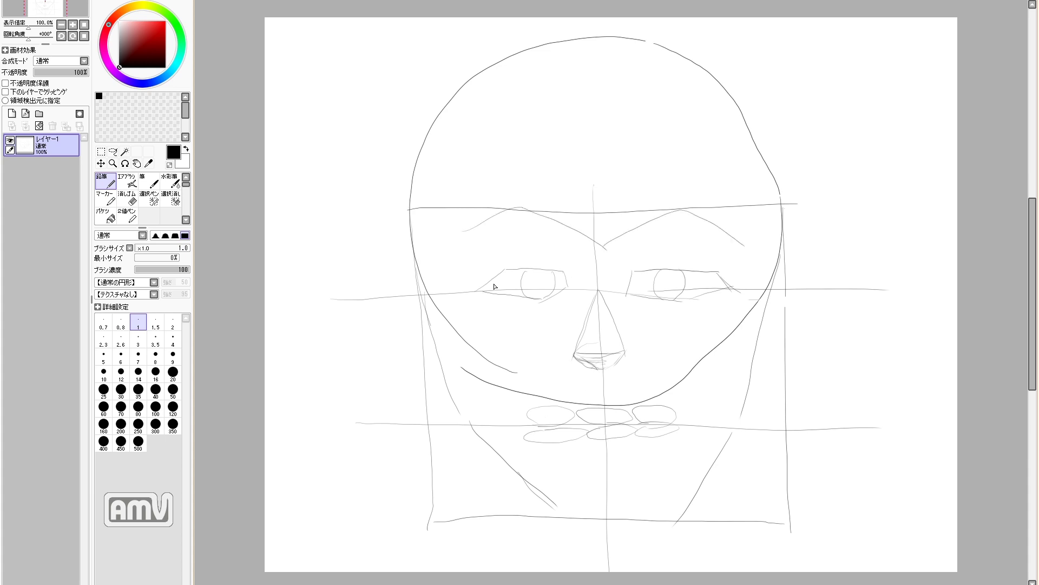
# Step: Redraw the upper and lower lip contours over the ovals and shade the upper lip with hatching
pyautogui.moveTo(526, 423)
pyautogui.mouseDown()
pyautogui.moveTo(567, 406)
pyautogui.moveTo(510, 425)
pyautogui.moveTo(589, 402)
pyautogui.mouseUp()
pyautogui.moveTo(524, 427); pyautogui.dragTo(608, 408)
pyautogui.moveTo(614, 406)
pyautogui.mouseDown()
pyautogui.moveTo(637, 402)
pyautogui.moveTo(682, 420)
pyautogui.mouseUp()
pyautogui.moveTo(534, 431); pyautogui.dragTo(615, 433)
pyautogui.moveTo(529, 427); pyautogui.dragTo(664, 426)
pyautogui.moveTo(613, 427); pyautogui.dragTo(674, 420)
pyautogui.moveTo(555, 420); pyautogui.dragTo(666, 406)
pyautogui.moveTo(525, 439); pyautogui.dragTo(575, 440)
pyautogui.moveTo(641, 436); pyautogui.dragTo(676, 431)
# Step: Refine the nostril line, thicken both eyebrows and redraw the outlines of the eyes
pyautogui.moveTo(581, 347)
pyautogui.mouseDown()
pyautogui.moveTo(618, 350)
pyautogui.moveTo(598, 355)
pyautogui.mouseUp()
pyautogui.moveTo(460, 234)
pyautogui.mouseDown()
pyautogui.moveTo(489, 213)
pyautogui.moveTo(604, 248)
pyautogui.moveTo(675, 214)
pyautogui.moveTo(738, 252)
pyautogui.mouseUp()
pyautogui.moveTo(539, 270); pyautogui.dragTo(554, 301)
pyautogui.moveTo(472, 291); pyautogui.dragTo(506, 269)
pyautogui.moveTo(510, 268)
pyautogui.mouseDown()
pyautogui.moveTo(539, 266)
pyautogui.moveTo(568, 274)
pyautogui.mouseUp()
pyautogui.moveTo(569, 277); pyautogui.dragTo(541, 304)
pyautogui.moveTo(632, 269)
pyautogui.mouseDown()
pyautogui.moveTo(621, 292)
pyautogui.moveTo(647, 272)
pyautogui.moveTo(700, 266)
pyautogui.mouseUp()
pyautogui.moveTo(707, 265)
pyautogui.mouseDown()
pyautogui.moveTo(733, 291)
pyautogui.moveTo(719, 272)
pyautogui.moveTo(653, 298)
pyautogui.mouseUp()
# Step: Darken the irises and pupils of both eyes and add shading strokes under the nose tip
pyautogui.press('e')
pyautogui.press('n')
pyautogui.moveTo(658, 272); pyautogui.dragTo(681, 292)
pyautogui.moveTo(539, 270); pyautogui.dragTo(546, 283)
pyautogui.moveTo(666, 279); pyautogui.dragTo(672, 283)
pyautogui.moveTo(622, 356)
pyautogui.mouseDown()
pyautogui.moveTo(616, 369)
pyautogui.moveTo(579, 368)
pyautogui.mouseUp()
# Step: Redraw the cheek and jaw contours towards the chin and erase the stray line beside the right jaw
pyautogui.moveTo(425, 278); pyautogui.dragTo(470, 424)
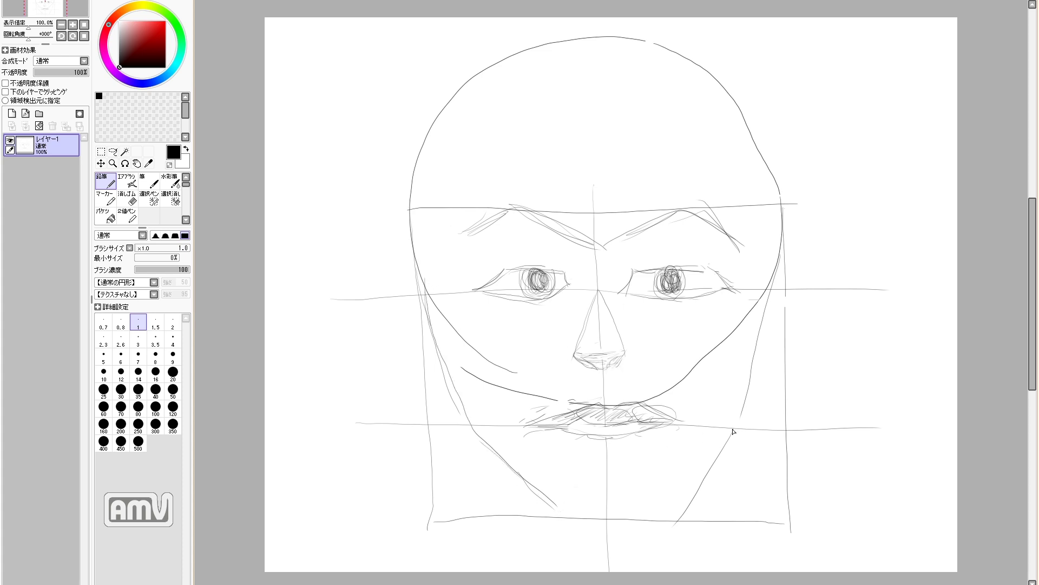
pyautogui.moveTo(734, 427); pyautogui.dragTo(630, 525)
pyautogui.press('e')
pyautogui.moveTo(700, 494); pyautogui.dragTo(723, 463)
pyautogui.press('n')
# Step: Draw both sides of the neck below the jaw and a sloping shoulder line on the left
pyautogui.moveTo(489, 444); pyautogui.dragTo(496, 542)
pyautogui.moveTo(715, 447); pyautogui.dragTo(692, 560)
pyautogui.moveTo(496, 525); pyautogui.dragTo(493, 571)
pyautogui.click(470, 584)
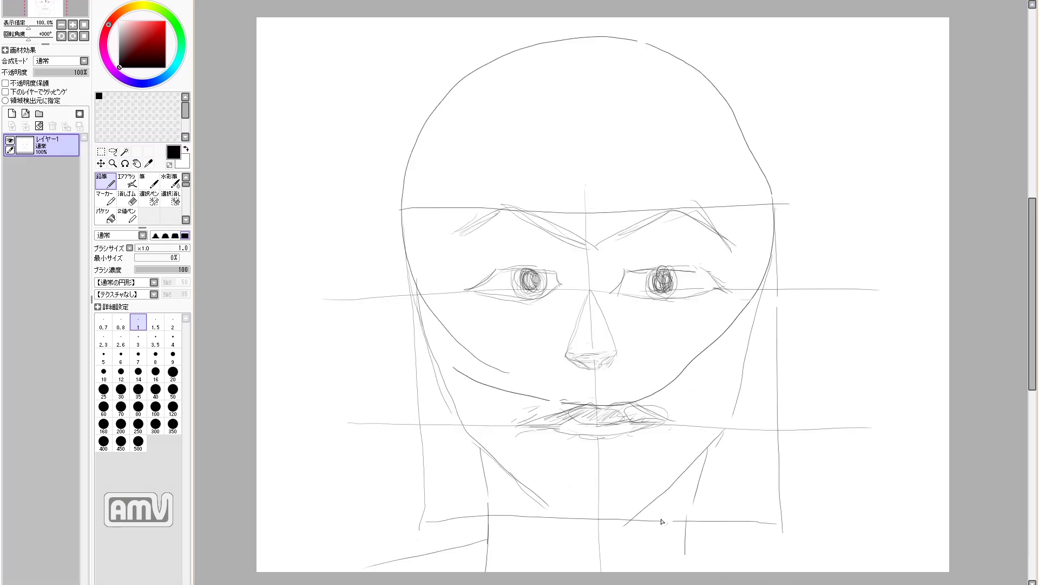
# Step: Erase the lower arc of the construction circle that runs through the cheeks and mouth area
pyautogui.press('e')
pyautogui.moveTo(410, 276)
pyautogui.mouseDown()
pyautogui.moveTo(433, 313)
pyautogui.moveTo(512, 374)
pyautogui.moveTo(515, 390)
pyautogui.moveTo(563, 401)
pyautogui.moveTo(642, 402)
pyautogui.moveTo(735, 322)
pyautogui.moveTo(765, 276)
pyautogui.moveTo(741, 299)
pyautogui.mouseUp()
pyautogui.press('n')
pyautogui.moveTo(774, 262); pyautogui.dragTo(744, 312)
pyautogui.press('e')
pyautogui.moveTo(770, 264); pyautogui.dragTo(749, 314)
pyautogui.press('n')
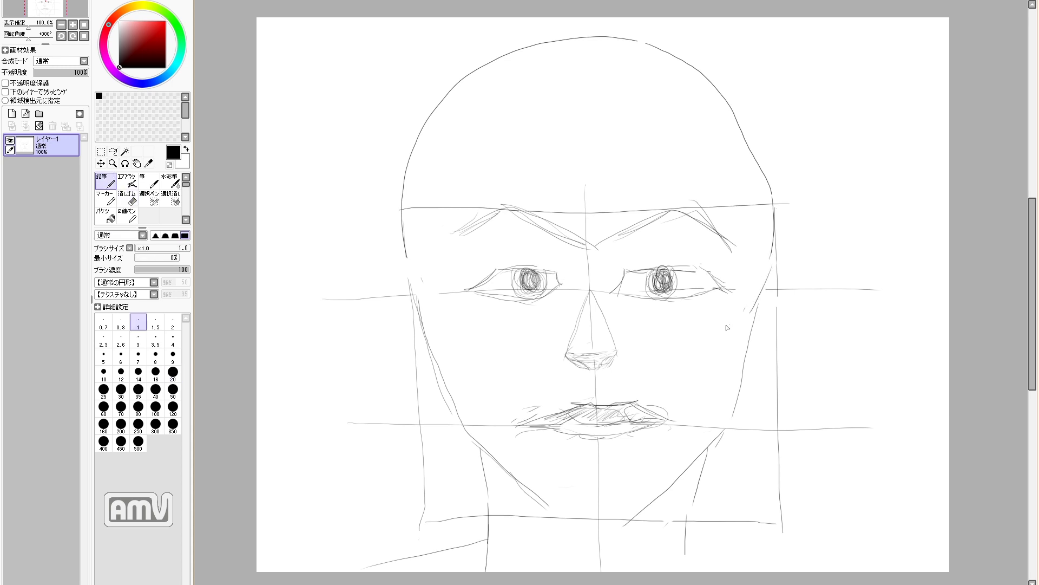
# Step: Draw the outer outlines of both ears beside the eyes and an angular hairline across the forehead and temples
pyautogui.moveTo(774, 258)
pyautogui.mouseDown()
pyautogui.moveTo(789, 270)
pyautogui.moveTo(755, 343)
pyautogui.mouseUp()
pyautogui.moveTo(406, 259)
pyautogui.mouseDown()
pyautogui.moveTo(413, 331)
pyautogui.moveTo(414, 236)
pyautogui.mouseUp()
pyautogui.hotkey('ctrl', 'z')
pyautogui.moveTo(419, 279)
pyautogui.mouseDown()
pyautogui.moveTo(428, 199)
pyautogui.moveTo(427, 270)
pyautogui.mouseUp()
pyautogui.moveTo(432, 168)
pyautogui.mouseDown()
pyautogui.moveTo(463, 142)
pyautogui.moveTo(617, 155)
pyautogui.moveTo(712, 146)
pyautogui.moveTo(746, 172)
pyautogui.moveTo(744, 290)
pyautogui.mouseUp()
pyautogui.moveTo(709, 145); pyautogui.dragTo(715, 152)
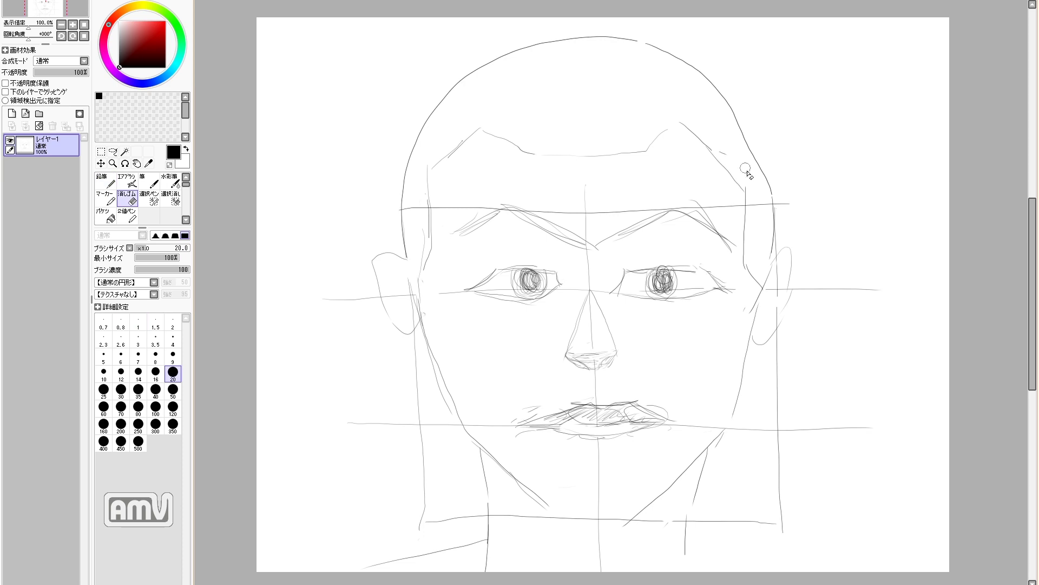
# Step: Draw the inner fold lines of both ears, cleaning up the left ear with the eraser
pyautogui.moveTo(386, 278); pyautogui.dragTo(414, 292)
pyautogui.moveTo(374, 265); pyautogui.dragTo(420, 324)
pyautogui.press('e')
pyautogui.moveTo(380, 295); pyautogui.dragTo(395, 320)
pyautogui.press('n')
pyautogui.moveTo(764, 288)
pyautogui.mouseDown()
pyautogui.moveTo(773, 270)
pyautogui.moveTo(756, 342)
pyautogui.mouseUp()
pyautogui.moveTo(788, 262); pyautogui.dragTo(764, 295)
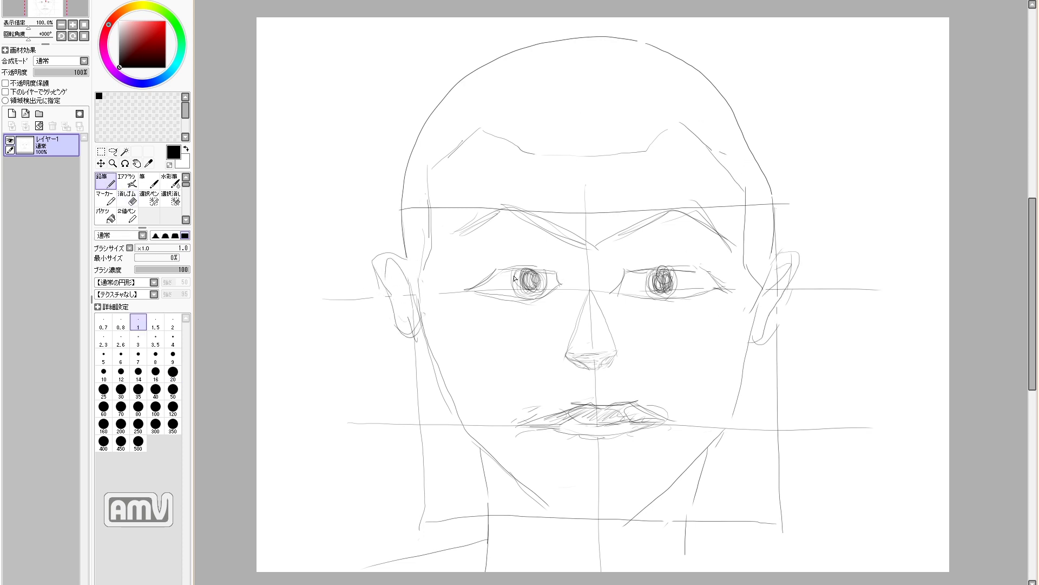
# Step: Draw the sloping right shoulder line and a short line for the bottom of the chin
pyautogui.moveTo(411, 287)
pyautogui.mouseDown()
pyautogui.moveTo(439, 121)
pyautogui.moveTo(515, 84)
pyautogui.moveTo(595, 141)
pyautogui.moveTo(610, 47)
pyautogui.moveTo(682, 98)
pyautogui.moveTo(736, 170)
pyautogui.moveTo(775, 248)
pyautogui.moveTo(760, 281)
pyautogui.mouseUp()
pyautogui.moveTo(691, 525); pyautogui.dragTo(914, 571)
pyautogui.moveTo(558, 508)
pyautogui.mouseDown()
pyautogui.moveTo(606, 515)
pyautogui.moveTo(578, 509)
pyautogui.mouseUp()
# Step: Erase the box guidelines below the chin and right of the face, and the right ends of the eye and mouth guidelines
pyautogui.press('e')
pyautogui.moveTo(504, 517); pyautogui.dragTo(573, 514)
pyautogui.moveTo(626, 520)
pyautogui.mouseDown()
pyautogui.moveTo(670, 521)
pyautogui.moveTo(783, 407)
pyautogui.moveTo(778, 345)
pyautogui.mouseUp()
pyautogui.moveTo(740, 429); pyautogui.dragTo(872, 432)
pyautogui.moveTo(879, 291); pyautogui.dragTo(801, 290)
pyautogui.press('n')
# Step: Erase the left box line and remaining mouth guideline, then redraw the right jaw corner and hatch the hair
pyautogui.press('e')
pyautogui.moveTo(416, 352)
pyautogui.mouseDown()
pyautogui.moveTo(419, 509)
pyautogui.moveTo(472, 516)
pyautogui.mouseUp()
pyautogui.moveTo(434, 424); pyautogui.dragTo(348, 423)
pyautogui.press('n')
pyautogui.press('e')
pyautogui.moveTo(513, 426); pyautogui.dragTo(467, 426)
pyautogui.moveTo(682, 425); pyautogui.dragTo(731, 429)
pyautogui.press('n')
pyautogui.moveTo(734, 424); pyautogui.dragTo(683, 461)
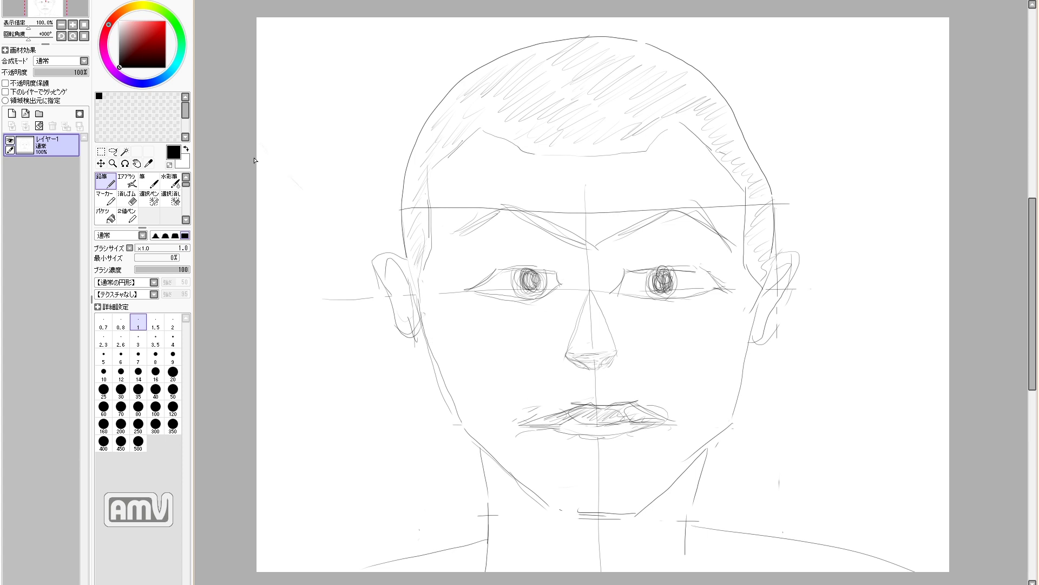
# Step: Save the front-view drawing as 新規キャンバス.sai in the My Documents folder
pyautogui.click(16, 1)
pyautogui.click(63, 57)
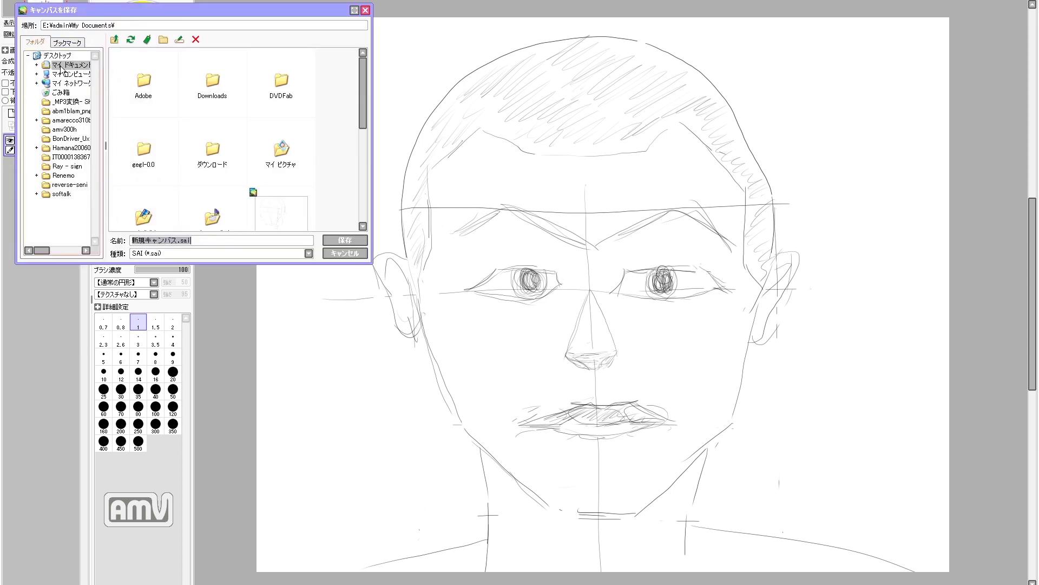
pyautogui.press('Return')
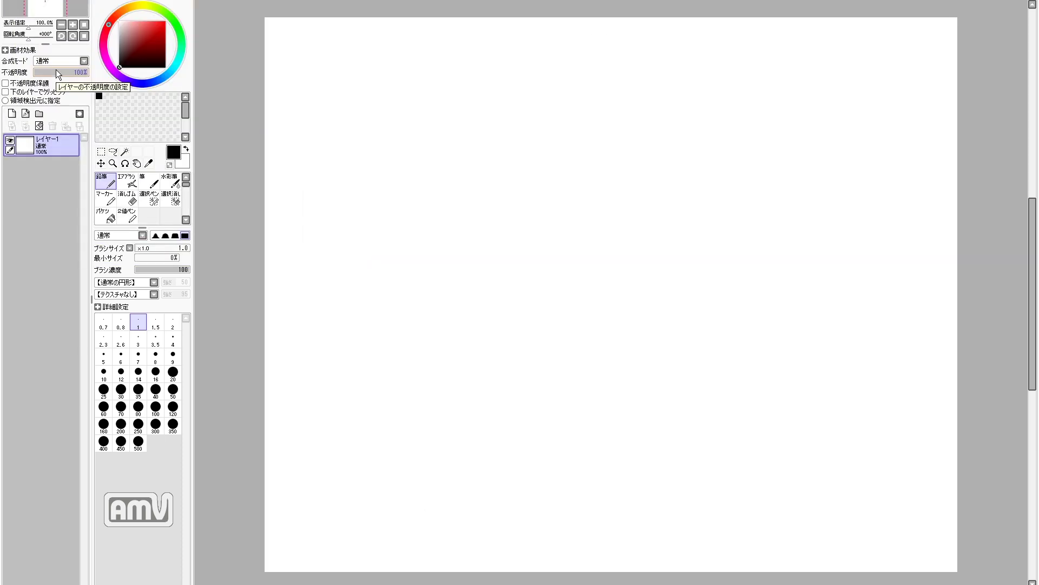
# Step: Draw a large head circle on the blank canvas, with a horizontal brow line and a vertical line right of its centre
pyautogui.moveTo(521, 324)
pyautogui.mouseDown()
pyautogui.moveTo(436, 151)
pyautogui.moveTo(768, 186)
pyautogui.moveTo(523, 332)
pyautogui.mouseUp()
pyautogui.moveTo(434, 194); pyautogui.dragTo(820, 194)
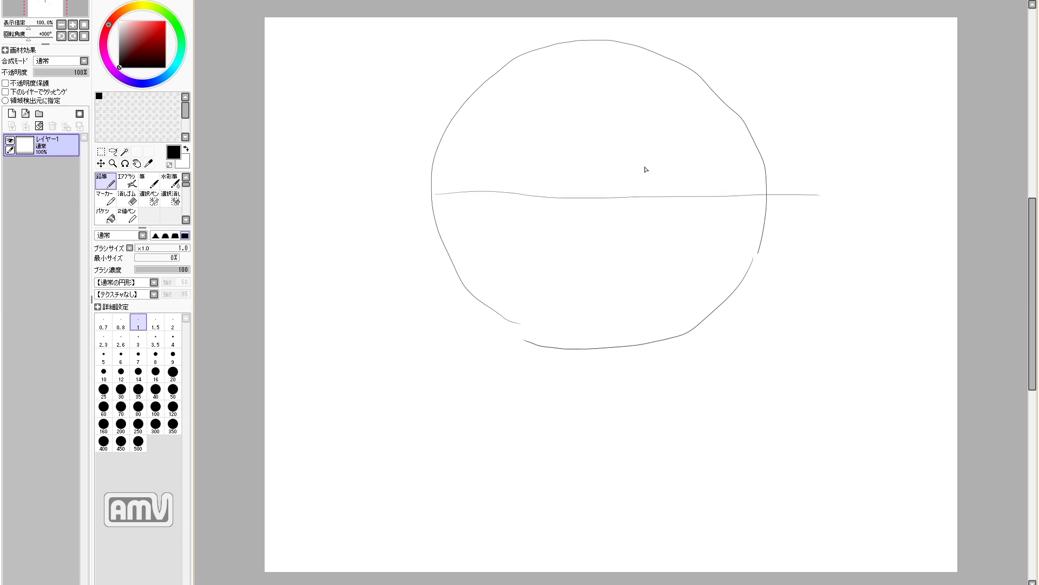
pyautogui.moveTo(650, 160); pyautogui.dragTo(651, 391)
# Step: Sketch curved guidelines over the upper skull for the forehead and side of the head, erasing the first curve
pyautogui.moveTo(650, 167)
pyautogui.mouseDown()
pyautogui.moveTo(648, 144)
pyautogui.moveTo(584, 76)
pyautogui.mouseUp()
pyautogui.moveTo(556, 173)
pyautogui.mouseDown()
pyautogui.moveTo(531, 105)
pyautogui.moveTo(500, 93)
pyautogui.moveTo(556, 171)
pyautogui.mouseUp()
pyautogui.press('e')
pyautogui.moveTo(597, 81); pyautogui.dragTo(649, 163)
pyautogui.press('n')
pyautogui.moveTo(702, 86); pyautogui.dragTo(647, 160)
pyautogui.moveTo(706, 178); pyautogui.dragTo(673, 93)
# Step: Draw the vertical face and ear guidelines below the brow line and sketch the jaw line down to the chin
pyautogui.moveTo(548, 194); pyautogui.dragTo(548, 335)
pyautogui.moveTo(715, 203); pyautogui.dragTo(710, 312)
pyautogui.moveTo(740, 194)
pyautogui.mouseDown()
pyautogui.moveTo(737, 255)
pyautogui.moveTo(713, 254)
pyautogui.moveTo(654, 344)
pyautogui.moveTo(565, 384)
pyautogui.mouseUp()
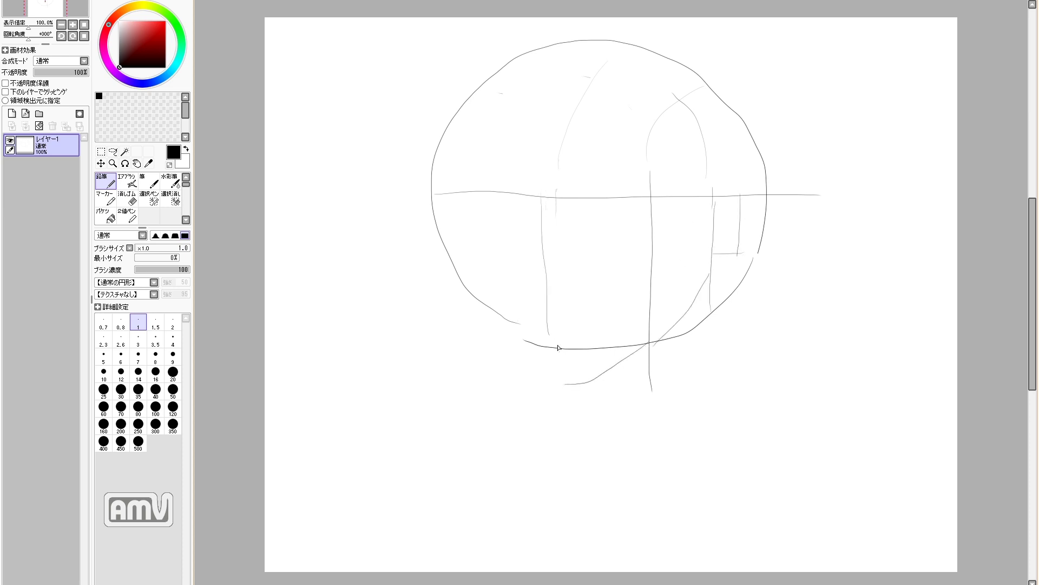
# Step: Draw the horizontal eye guideline below the brow line and block in the upper lid of the right eye
pyautogui.moveTo(461, 229); pyautogui.dragTo(636, 227)
pyautogui.moveTo(558, 230); pyautogui.dragTo(633, 232)
pyautogui.press('e')
pyautogui.press('n')
pyautogui.hotkey('ctrl', 'z')
pyautogui.moveTo(604, 213)
pyautogui.mouseDown()
pyautogui.moveTo(614, 219)
pyautogui.moveTo(602, 228)
pyautogui.moveTo(488, 233)
pyautogui.moveTo(517, 233)
pyautogui.mouseUp()
# Step: Reshape the left side of the head by erasing the circle's outer edge and drawing a narrower forehead contour
pyautogui.press('e')
pyautogui.press('n')
pyautogui.moveTo(466, 103); pyautogui.dragTo(457, 283)
pyautogui.press('e')
pyautogui.moveTo(443, 249); pyautogui.dragTo(437, 141)
pyautogui.press('n')
pyautogui.press('e')
pyautogui.moveTo(468, 102); pyautogui.dragTo(445, 195)
pyautogui.press('n')
pyautogui.moveTo(467, 108); pyautogui.dragTo(456, 163)
pyautogui.moveTo(487, 92); pyautogui.dragTo(461, 136)
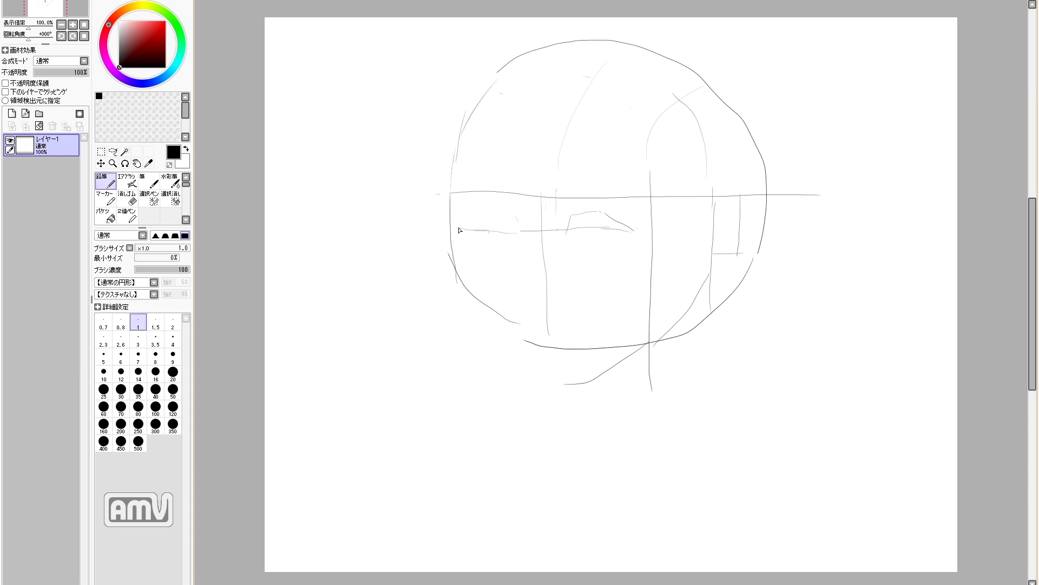
# Step: Sketch the outlines and irises of both eyes along the eye guideline
pyautogui.moveTo(473, 215)
pyautogui.mouseDown()
pyautogui.moveTo(514, 230)
pyautogui.moveTo(477, 238)
pyautogui.mouseUp()
pyautogui.moveTo(488, 217)
pyautogui.mouseDown()
pyautogui.moveTo(479, 238)
pyautogui.moveTo(511, 233)
pyautogui.mouseUp()
pyautogui.moveTo(569, 217)
pyautogui.mouseDown()
pyautogui.moveTo(558, 230)
pyautogui.moveTo(588, 239)
pyautogui.mouseUp()
pyautogui.moveTo(596, 212)
pyautogui.mouseDown()
pyautogui.moveTo(587, 239)
pyautogui.moveTo(601, 235)
pyautogui.mouseUp()
pyautogui.moveTo(608, 233); pyautogui.dragTo(628, 230)
# Step: Erase the upper part of the vertical face line and redraw it farther left between the eyes
pyautogui.press('e')
pyautogui.moveTo(542, 214); pyautogui.dragTo(546, 297)
pyautogui.press('n')
pyautogui.moveTo(527, 196); pyautogui.dragTo(528, 313)
pyautogui.press('e')
pyautogui.press('n')
# Step: Refine the lower lids of both eyes and erase the excess guideline around the right eye
pyautogui.moveTo(481, 234)
pyautogui.mouseDown()
pyautogui.moveTo(463, 212)
pyautogui.moveTo(489, 218)
pyautogui.moveTo(497, 237)
pyautogui.mouseUp()
pyautogui.press('e')
pyautogui.moveTo(561, 225)
pyautogui.mouseDown()
pyautogui.moveTo(609, 215)
pyautogui.moveTo(638, 228)
pyautogui.mouseUp()
pyautogui.press('n')
pyautogui.moveTo(578, 240); pyautogui.dragTo(628, 232)
# Step: Sketch the nose below the eyes and draw the left contour of the chin, erasing stray lines near the mouth
pyautogui.moveTo(577, 215)
pyautogui.mouseDown()
pyautogui.moveTo(579, 235)
pyautogui.moveTo(511, 277)
pyautogui.moveTo(542, 281)
pyautogui.moveTo(512, 269)
pyautogui.mouseUp()
pyautogui.press('e')
pyautogui.press('n')
pyautogui.press('e')
pyautogui.moveTo(509, 320)
pyautogui.mouseDown()
pyautogui.moveTo(461, 290)
pyautogui.moveTo(521, 356)
pyautogui.mouseUp()
pyautogui.press('n')
pyautogui.moveTo(512, 360); pyautogui.dragTo(550, 386)
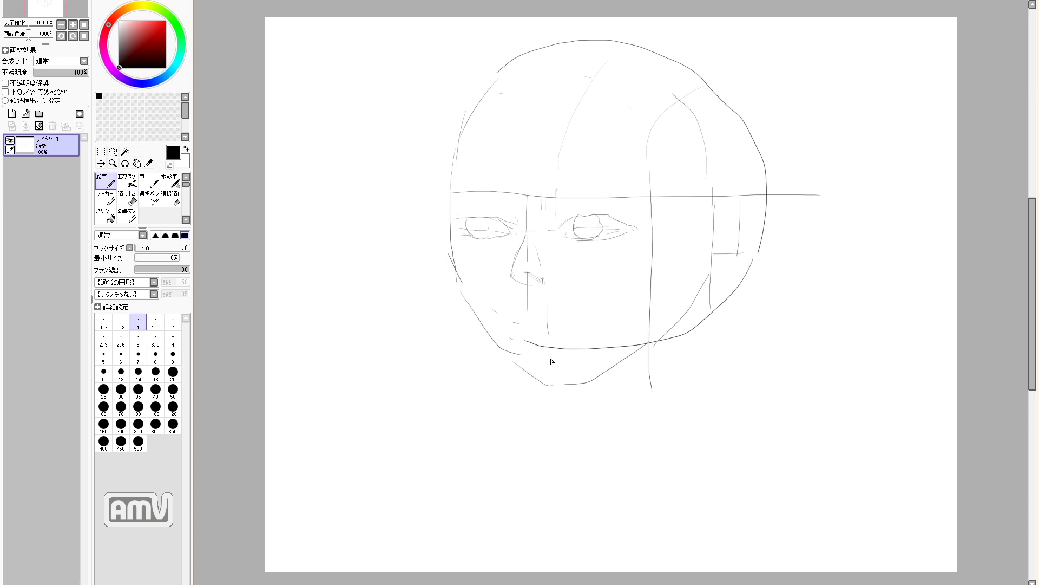
# Step: Erase the circle's arc crossing the mouth area and sketch the lips and the left cheek contour down to the chin
pyautogui.press('e')
pyautogui.moveTo(577, 348); pyautogui.dragTo(551, 347)
pyautogui.moveTo(537, 345); pyautogui.dragTo(524, 340)
pyautogui.press('n')
pyautogui.press('e')
pyautogui.press('n')
pyautogui.moveTo(546, 302)
pyautogui.mouseDown()
pyautogui.moveTo(549, 335)
pyautogui.moveTo(564, 340)
pyautogui.moveTo(535, 323)
pyautogui.moveTo(508, 333)
pyautogui.mouseUp()
pyautogui.moveTo(462, 296); pyautogui.dragTo(568, 401)
pyautogui.moveTo(568, 337); pyautogui.dragTo(538, 346)
pyautogui.moveTo(546, 338); pyautogui.dragTo(610, 346)
# Step: Erase the old chin line and redraw the chin contour lower below the mouth
pyautogui.press('e')
pyautogui.moveTo(525, 386); pyautogui.dragTo(554, 400)
pyautogui.press('n')
pyautogui.moveTo(511, 390); pyautogui.dragTo(554, 404)
pyautogui.moveTo(564, 400); pyautogui.dragTo(601, 371)
# Step: Sketch the ear's rough outline and both angled eyebrows along the brow guideline
pyautogui.moveTo(716, 216)
pyautogui.mouseDown()
pyautogui.moveTo(717, 248)
pyautogui.moveTo(695, 177)
pyautogui.moveTo(670, 159)
pyautogui.mouseUp()
pyautogui.moveTo(572, 198)
pyautogui.mouseDown()
pyautogui.moveTo(644, 199)
pyautogui.moveTo(560, 201)
pyautogui.mouseUp()
pyautogui.moveTo(502, 197); pyautogui.dragTo(449, 174)
# Step: Draw the hairline from the left temple across the forehead peak and down to the right sideburn
pyautogui.moveTo(551, 142); pyautogui.dragTo(591, 117)
pyautogui.moveTo(593, 113); pyautogui.dragTo(629, 134)
pyautogui.moveTo(642, 148); pyautogui.dragTo(658, 161)
pyautogui.moveTo(546, 143); pyautogui.dragTo(501, 145)
pyautogui.moveTo(495, 142); pyautogui.dragTo(461, 123)
pyautogui.moveTo(633, 134)
pyautogui.mouseDown()
pyautogui.moveTo(677, 167)
pyautogui.moveTo(691, 213)
pyautogui.mouseUp()
pyautogui.moveTo(696, 202); pyautogui.dragTo(691, 252)
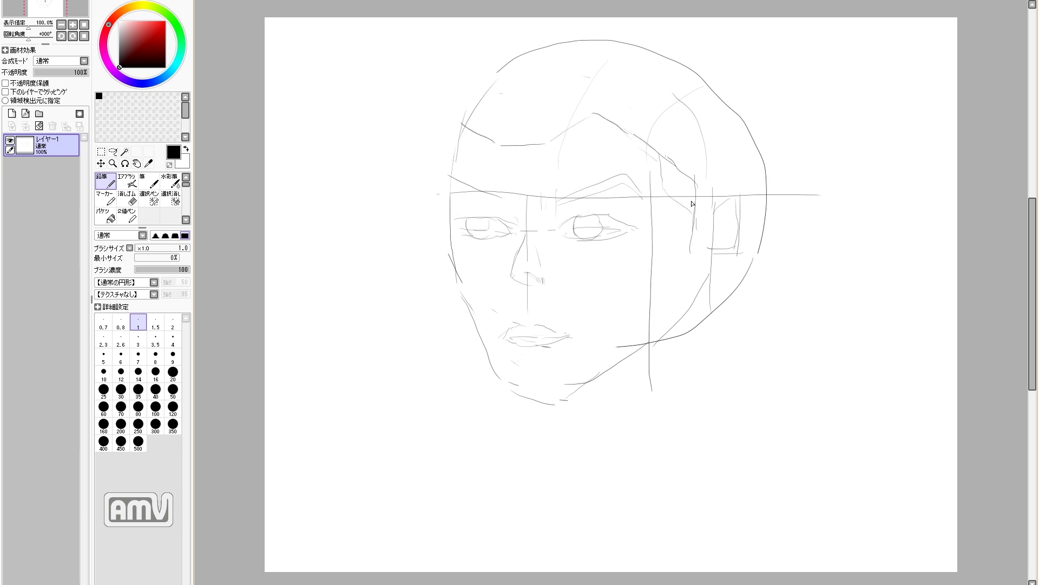
# Step: Hatch the sideburn and the hair across the top of the head with short diagonal strokes
pyautogui.moveTo(675, 202); pyautogui.dragTo(694, 275)
pyautogui.moveTo(491, 100)
pyautogui.mouseDown()
pyautogui.moveTo(519, 76)
pyautogui.moveTo(677, 74)
pyautogui.moveTo(742, 208)
pyautogui.mouseUp()
pyautogui.moveTo(754, 154); pyautogui.dragTo(733, 173)
pyautogui.moveTo(746, 166); pyautogui.dragTo(738, 171)
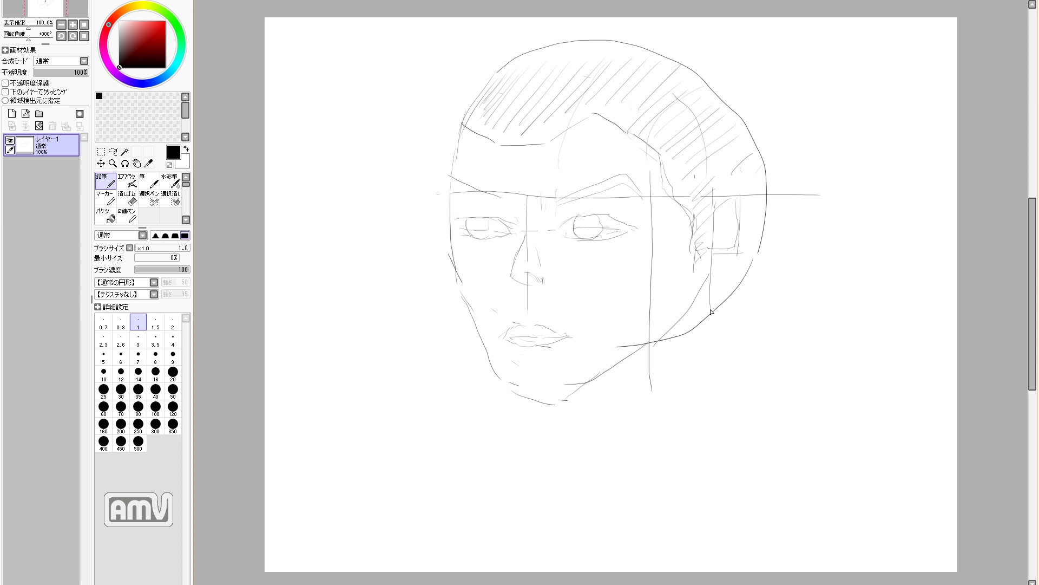
# Step: Redraw the back of the head closer to the ear and draw the jawline from the ear to the chin
pyautogui.moveTo(759, 252)
pyautogui.mouseDown()
pyautogui.moveTo(726, 104)
pyautogui.moveTo(751, 190)
pyautogui.mouseUp()
pyautogui.moveTo(751, 149); pyautogui.dragTo(761, 171)
pyautogui.moveTo(738, 139); pyautogui.dragTo(746, 203)
pyautogui.moveTo(753, 258); pyautogui.dragTo(715, 311)
pyautogui.moveTo(760, 240); pyautogui.dragTo(713, 311)
pyautogui.moveTo(729, 253)
pyautogui.mouseDown()
pyautogui.moveTo(700, 328)
pyautogui.moveTo(566, 410)
pyautogui.mouseUp()
pyautogui.moveTo(631, 349); pyautogui.dragTo(591, 380)
# Step: Erase the vertical guideline and leftover jaw lines across the right cheek, and draw a curved cheek line
pyautogui.press('e')
pyautogui.press('e')
pyautogui.press('e')
pyautogui.press('e')
pyautogui.press('e')
pyautogui.moveTo(652, 216); pyautogui.dragTo(650, 347)
pyautogui.press('e')
pyautogui.moveTo(648, 305); pyautogui.dragTo(618, 371)
pyautogui.press('e')
pyautogui.moveTo(657, 341); pyautogui.dragTo(698, 290)
pyautogui.press('e')
# Step: Draw the ear's outer contour, lobe and inner oval at the right side of the head
pyautogui.moveTo(718, 215)
pyautogui.mouseDown()
pyautogui.moveTo(707, 248)
pyautogui.moveTo(755, 192)
pyautogui.moveTo(746, 208)
pyautogui.mouseUp()
pyautogui.hotkey('ctrl', 'z')
pyautogui.moveTo(726, 210)
pyautogui.mouseDown()
pyautogui.moveTo(752, 200)
pyautogui.moveTo(722, 254)
pyautogui.mouseUp()
pyautogui.moveTo(739, 210)
pyautogui.mouseDown()
pyautogui.moveTo(738, 255)
pyautogui.moveTo(724, 262)
pyautogui.mouseUp()
pyautogui.moveTo(752, 197); pyautogui.dragTo(748, 263)
pyautogui.moveTo(732, 214); pyautogui.dragTo(735, 251)
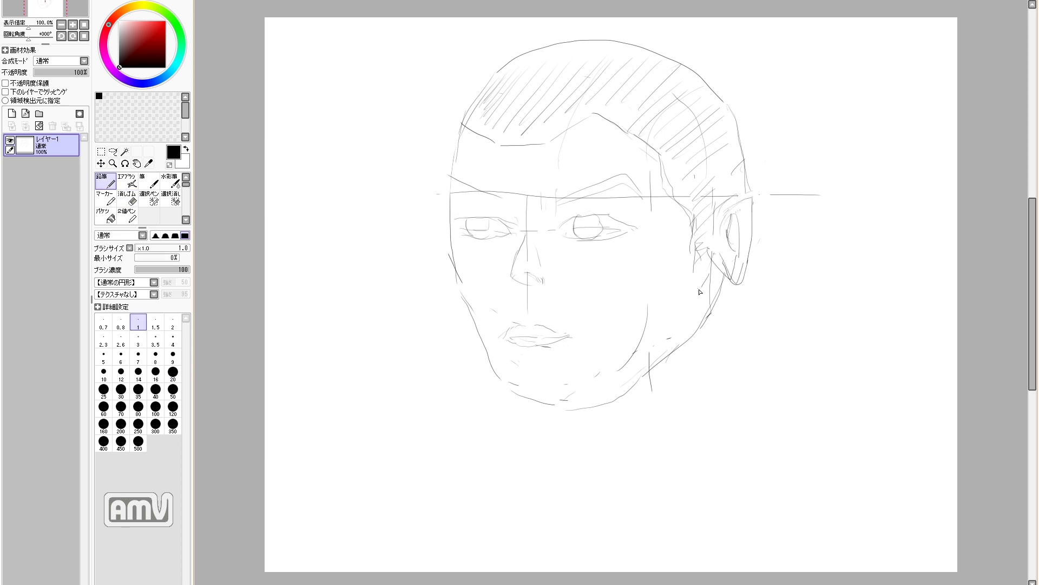
# Step: Shade the lower right cheek with parallel diagonal hatching strokes
pyautogui.moveTo(648, 316); pyautogui.dragTo(622, 355)
pyautogui.moveTo(651, 323); pyautogui.dragTo(628, 357)
pyautogui.moveTo(669, 306); pyautogui.dragTo(632, 353)
pyautogui.moveTo(674, 311); pyautogui.dragTo(639, 360)
# Step: Draw both sides of the neck below the head and the two shoulder lines out to the canvas edges
pyautogui.moveTo(709, 328); pyautogui.dragTo(713, 402)
pyautogui.moveTo(559, 410); pyautogui.dragTo(556, 465)
pyautogui.moveTo(722, 402); pyautogui.dragTo(762, 458)
pyautogui.moveTo(498, 435); pyautogui.dragTo(266, 458)
pyautogui.moveTo(750, 431); pyautogui.dragTo(953, 475)
# Step: Add frown lines between the eyes, and refine the underside of the nose and both eyebrows
pyautogui.moveTo(512, 182); pyautogui.dragTo(523, 206)
pyautogui.moveTo(537, 206); pyautogui.dragTo(551, 179)
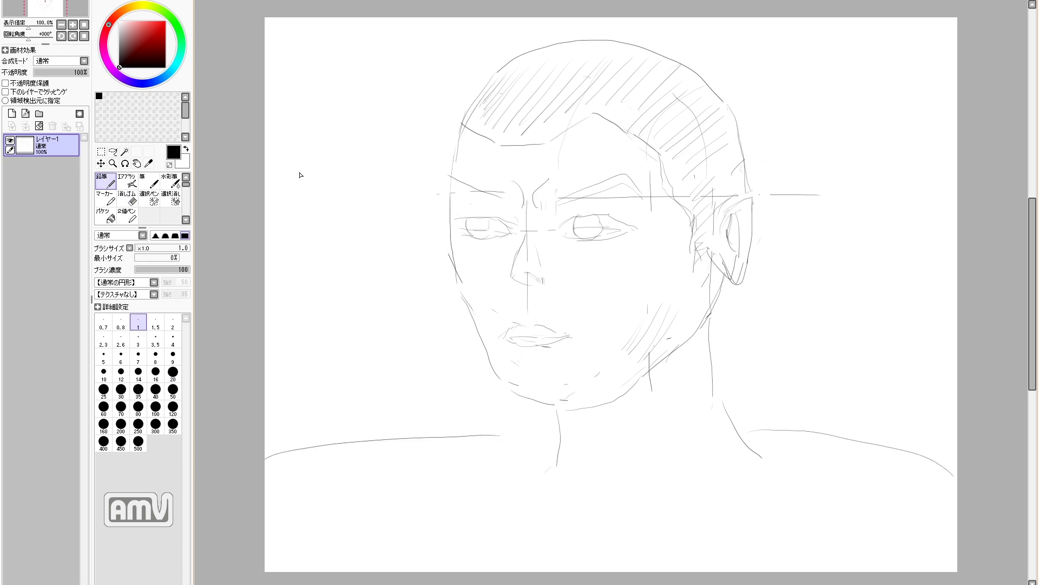
pyautogui.moveTo(513, 273)
pyautogui.mouseDown()
pyautogui.moveTo(520, 293)
pyautogui.moveTo(540, 290)
pyautogui.mouseUp()
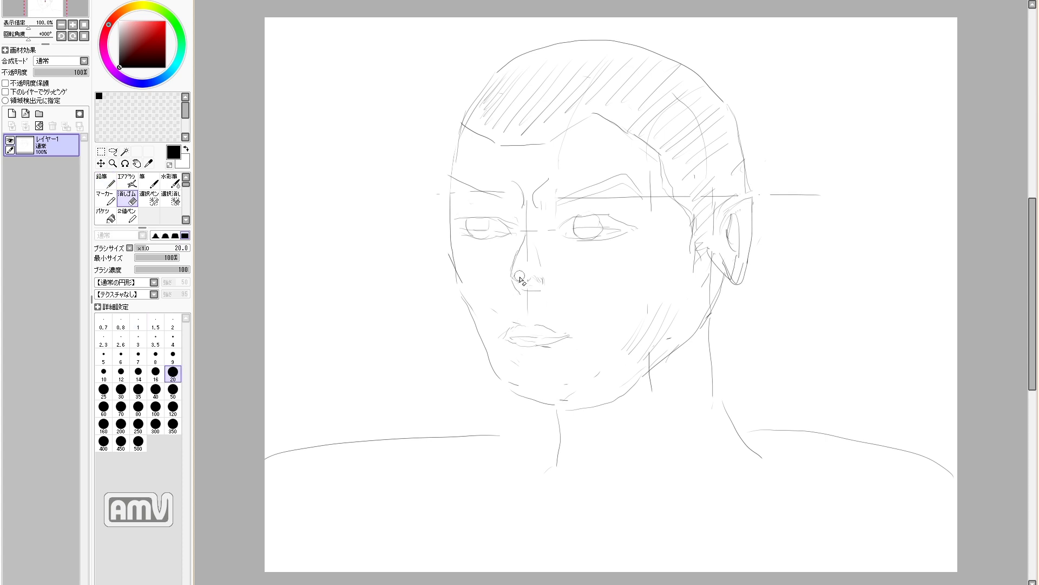
pyautogui.moveTo(514, 281); pyautogui.dragTo(533, 294)
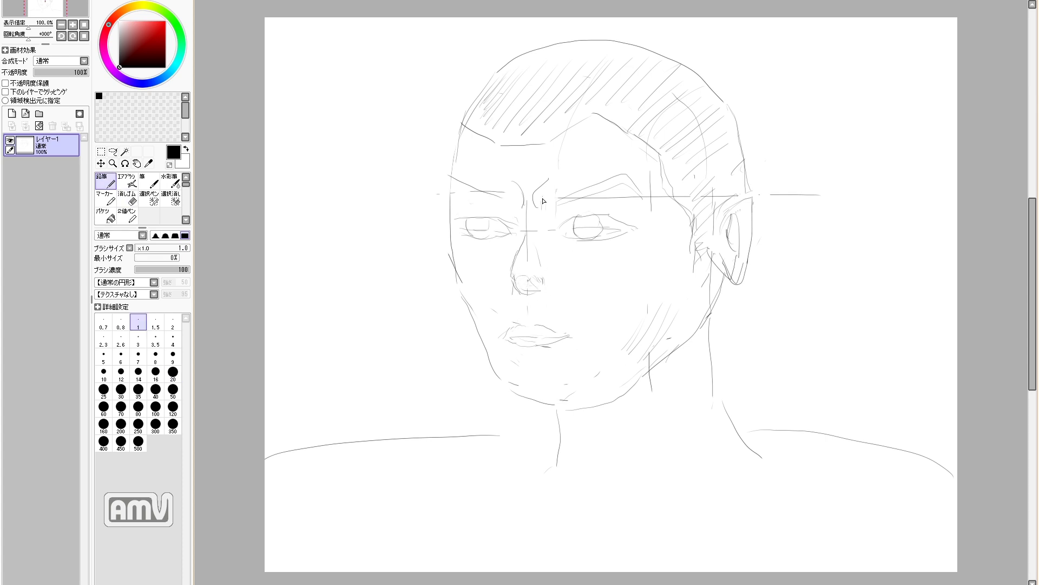
pyautogui.moveTo(494, 200); pyautogui.dragTo(448, 177)
pyautogui.moveTo(564, 196); pyautogui.dragTo(644, 195)
# Step: Erase the leftover vertical guideline beside the right eyebrow and add a diagonal muscle line on the neck
pyautogui.press('e')
pyautogui.moveTo(650, 172); pyautogui.dragTo(652, 187)
pyautogui.press('n')
pyautogui.moveTo(667, 386); pyautogui.dragTo(610, 516)
# Step: Clear the finished three-quarter head sketch to get a blank canvas
pyautogui.click(11, 1)
pyautogui.click(41, 42)
pyautogui.press('Return')
pyautogui.press('d')
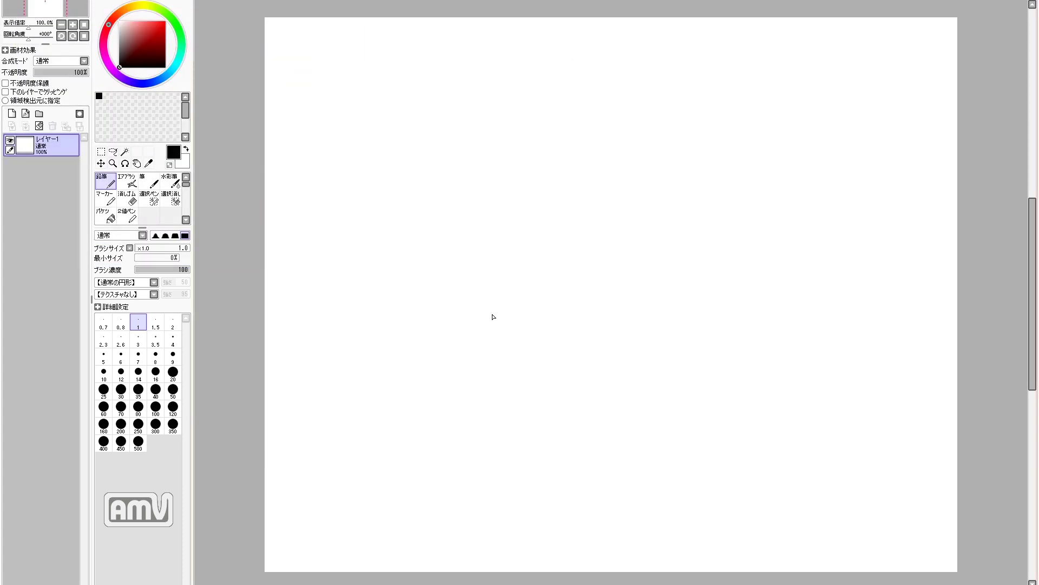
# Step: Draw a large construction circle with a horizontal guideline through its middle, and touch up its lower left edge
pyautogui.moveTo(518, 344)
pyautogui.mouseDown()
pyautogui.moveTo(462, 94)
pyautogui.moveTo(734, 110)
pyautogui.moveTo(716, 350)
pyautogui.moveTo(445, 322)
pyautogui.mouseUp()
pyautogui.moveTo(429, 264)
pyautogui.mouseDown()
pyautogui.moveTo(473, 332)
pyautogui.moveTo(420, 258)
pyautogui.moveTo(411, 212)
pyautogui.moveTo(820, 204)
pyautogui.mouseUp()
pyautogui.press('e')
pyautogui.press('n')
pyautogui.press('e')
pyautogui.press('n')
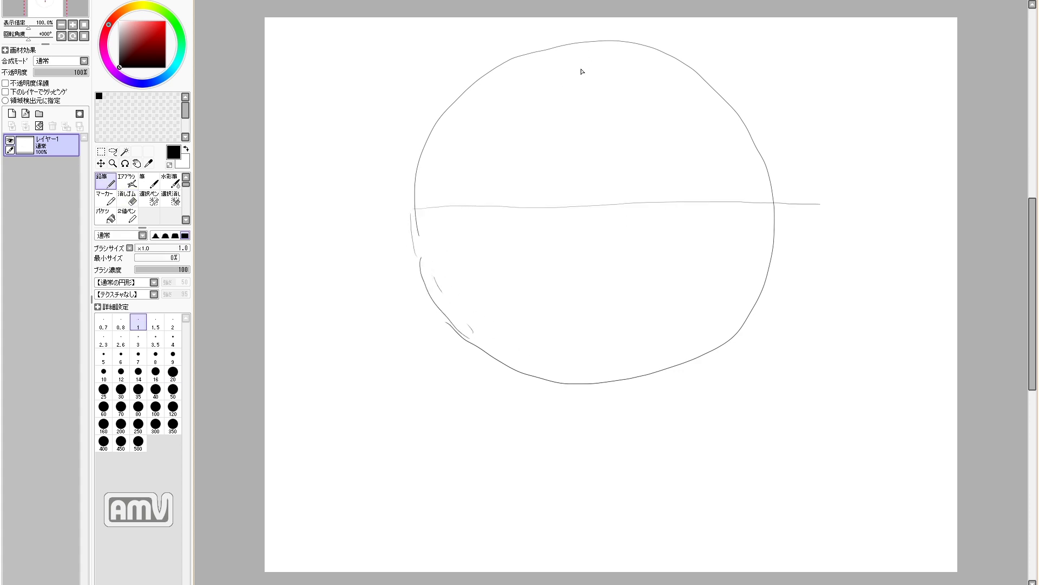
# Step: Draw two vertical guidelines through the circle and a small ear box left of the central one
pyautogui.moveTo(584, 47); pyautogui.dragTo(597, 448)
pyautogui.moveTo(543, 211); pyautogui.dragTo(586, 280)
pyautogui.moveTo(674, 188); pyautogui.dragTo(687, 447)
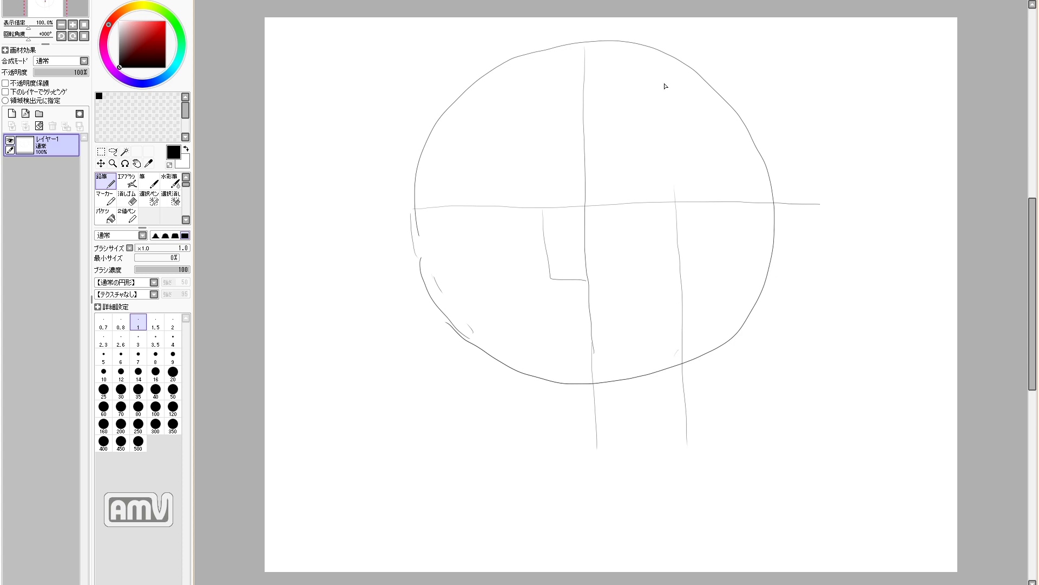
# Step: Draw the eye guideline, a side-view eye, the nose profile and the vertical face line at the circle's right edge
pyautogui.moveTo(594, 235); pyautogui.dragTo(823, 232)
pyautogui.moveTo(736, 237)
pyautogui.mouseDown()
pyautogui.moveTo(764, 218)
pyautogui.moveTo(763, 247)
pyautogui.moveTo(789, 298)
pyautogui.mouseUp()
pyautogui.moveTo(774, 251); pyautogui.dragTo(789, 475)
pyautogui.moveTo(775, 254)
pyautogui.mouseDown()
pyautogui.moveTo(799, 315)
pyautogui.moveTo(781, 269)
pyautogui.moveTo(797, 293)
pyautogui.moveTo(780, 297)
pyautogui.mouseUp()
# Step: Draw a horizontal mouth guideline near the circle's base and a curved jaw line down toward the chin
pyautogui.moveTo(735, 403); pyautogui.dragTo(730, 410)
pyautogui.moveTo(368, 349); pyautogui.dragTo(902, 342)
pyautogui.moveTo(761, 383); pyautogui.dragTo(726, 413)
pyautogui.hotkey('ctrl', 'z')
pyautogui.moveTo(776, 355); pyautogui.dragTo(703, 446)
# Step: Reshape the back of the skull at the circle's lower left and sketch the ear outline inside its box
pyautogui.moveTo(427, 150); pyautogui.dragTo(457, 311)
pyautogui.moveTo(434, 223); pyautogui.dragTo(460, 303)
pyautogui.press('e')
pyautogui.moveTo(428, 241)
pyautogui.mouseDown()
pyautogui.moveTo(462, 305)
pyautogui.moveTo(541, 389)
pyautogui.moveTo(416, 260)
pyautogui.moveTo(492, 339)
pyautogui.mouseUp()
pyautogui.press('n')
pyautogui.press('e')
pyautogui.press('n')
pyautogui.moveTo(576, 217); pyautogui.dragTo(543, 247)
pyautogui.moveTo(545, 246); pyautogui.dragTo(589, 253)
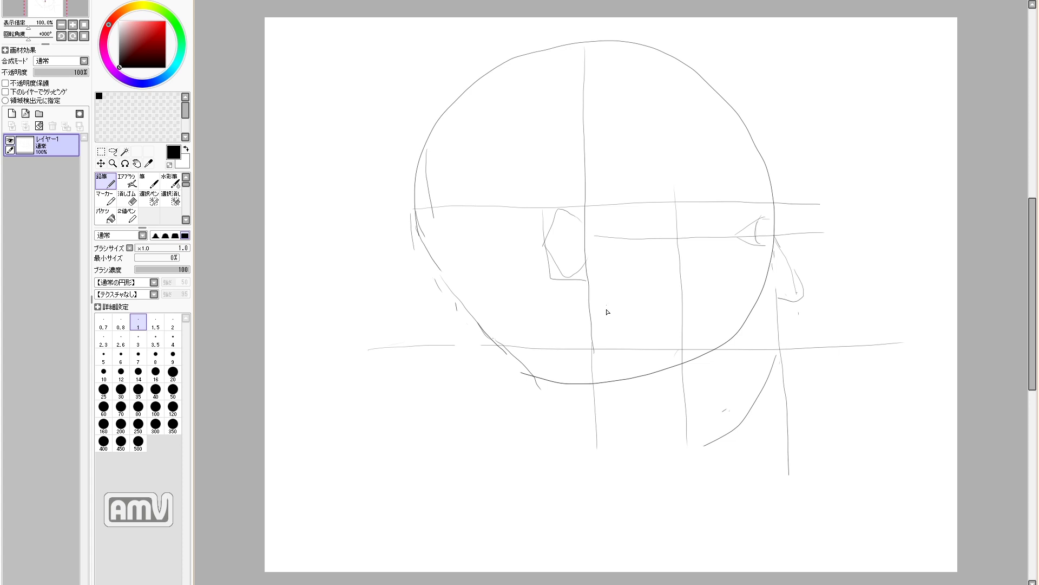
# Step: Clean up the vertical face line below the nose and draw the back-of-neck line under the skull
pyautogui.moveTo(777, 338)
pyautogui.mouseDown()
pyautogui.moveTo(763, 369)
pyautogui.moveTo(787, 402)
pyautogui.mouseUp()
pyautogui.press('e')
pyautogui.press('n')
pyautogui.moveTo(552, 407); pyautogui.dragTo(502, 529)
# Step: Erase and redraw the lower back contour of the skull, and remove the extra line inside the circle's left edge
pyautogui.press('e')
pyautogui.moveTo(439, 268)
pyautogui.mouseDown()
pyautogui.moveTo(417, 225)
pyautogui.moveTo(456, 312)
pyautogui.moveTo(508, 349)
pyautogui.mouseUp()
pyautogui.press('n')
pyautogui.press('e')
pyautogui.press('n')
pyautogui.press('e')
pyautogui.moveTo(427, 150); pyautogui.dragTo(433, 217)
pyautogui.press('n')
# Step: Sketch the lips and the contour below them in profile, erasing the mouth guideline in front of the face
pyautogui.moveTo(780, 337)
pyautogui.mouseDown()
pyautogui.moveTo(792, 342)
pyautogui.moveTo(756, 390)
pyautogui.mouseUp()
pyautogui.moveTo(725, 349); pyautogui.dragTo(771, 352)
pyautogui.press('e')
pyautogui.moveTo(776, 360)
pyautogui.mouseDown()
pyautogui.moveTo(780, 349)
pyautogui.moveTo(755, 349)
pyautogui.moveTo(849, 346)
pyautogui.mouseUp()
pyautogui.press('n')
pyautogui.press('e')
pyautogui.press('n')
pyautogui.press('e')
pyautogui.press('n')
pyautogui.moveTo(790, 343)
pyautogui.mouseDown()
pyautogui.moveTo(771, 355)
pyautogui.moveTo(780, 341)
pyautogui.mouseUp()
pyautogui.moveTo(780, 352); pyautogui.dragTo(794, 360)
# Step: Erase the lower face guideline, draw the chin, jaw underside and front of the neck, and trim the central vertical guideline
pyautogui.moveTo(788, 407); pyautogui.dragTo(788, 475)
pyautogui.moveTo(756, 401)
pyautogui.mouseDown()
pyautogui.moveTo(704, 429)
pyautogui.moveTo(728, 433)
pyautogui.moveTo(682, 412)
pyautogui.moveTo(702, 541)
pyautogui.mouseUp()
pyautogui.press('e')
pyautogui.press('n')
pyautogui.press('e')
pyautogui.moveTo(596, 440); pyautogui.dragTo(595, 405)
pyautogui.press('n')
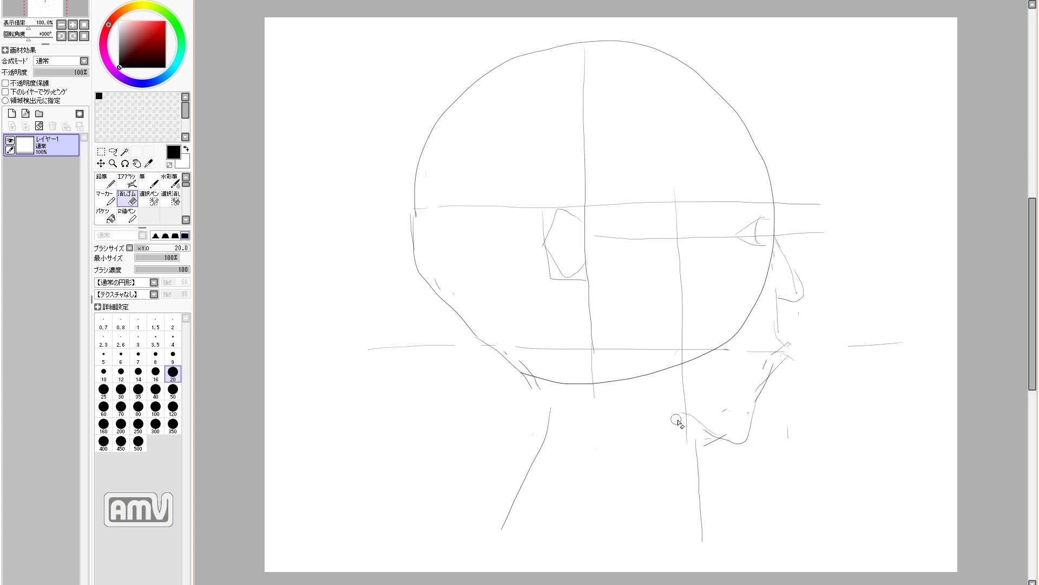
# Step: Erase the front neck line and redraw it slanting outward from beneath the jaw
pyautogui.press('e')
pyautogui.moveTo(702, 541); pyautogui.dragTo(696, 441)
pyautogui.press('n')
pyautogui.moveTo(695, 427)
pyautogui.mouseDown()
pyautogui.moveTo(669, 541)
pyautogui.moveTo(694, 455)
pyautogui.mouseUp()
pyautogui.press('e')
pyautogui.press('n')
pyautogui.moveTo(698, 440); pyautogui.dragTo(711, 534)
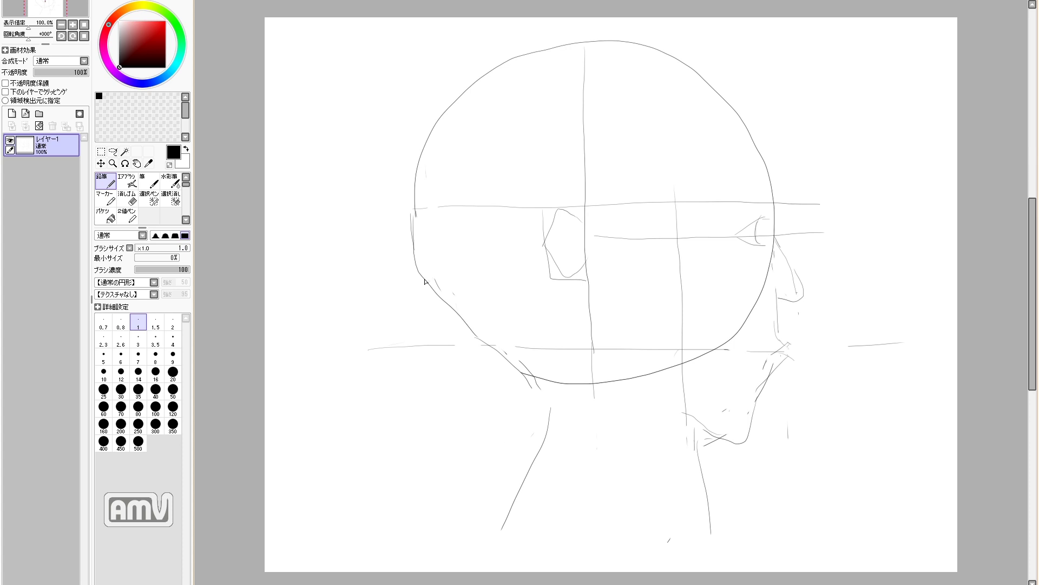
# Step: Draw the nape contour from the back of the skull into the neck, erasing the old circle edge there
pyautogui.moveTo(421, 281)
pyautogui.mouseDown()
pyautogui.moveTo(488, 383)
pyautogui.moveTo(509, 411)
pyautogui.mouseUp()
pyautogui.press('e')
pyautogui.moveTo(454, 310); pyautogui.dragTo(526, 382)
pyautogui.press('n')
pyautogui.moveTo(514, 419)
pyautogui.mouseDown()
pyautogui.moveTo(527, 469)
pyautogui.moveTo(528, 374)
pyautogui.moveTo(513, 504)
pyautogui.mouseUp()
pyautogui.press('e')
pyautogui.press('e')
pyautogui.moveTo(457, 352); pyautogui.dragTo(517, 430)
pyautogui.press('n')
# Step: Erase the construction circle's lower arc between the nape and the front of the face
pyautogui.press('e')
pyautogui.moveTo(539, 380)
pyautogui.mouseDown()
pyautogui.moveTo(717, 350)
pyautogui.moveTo(736, 331)
pyautogui.mouseUp()
pyautogui.press('n')
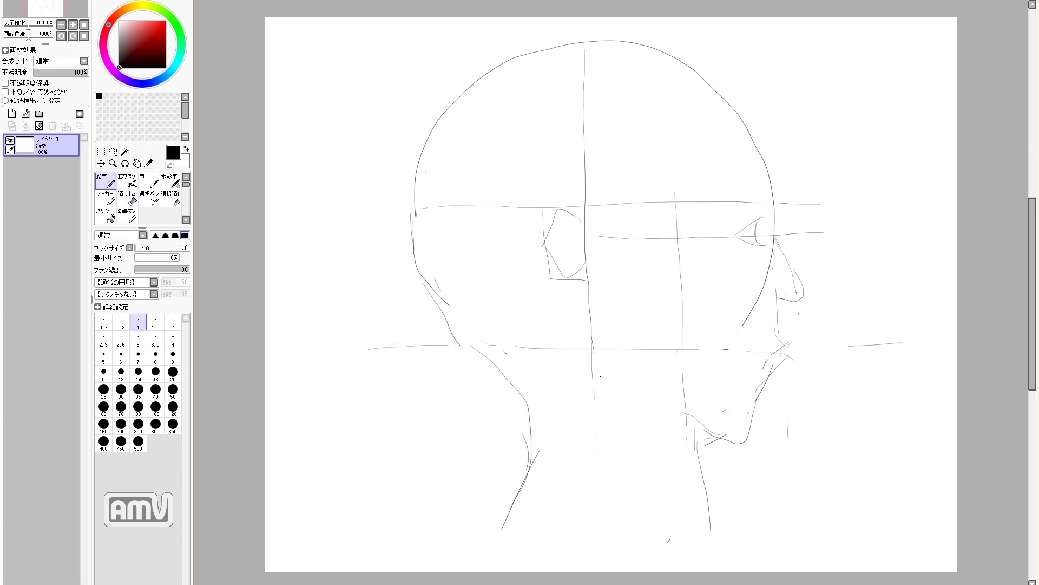
# Step: Draw the profile's hairline from the forehead back to the temple, ending in a squared sideburn in front of the ear
pyautogui.moveTo(610, 243); pyautogui.dragTo(609, 256)
pyautogui.moveTo(744, 119)
pyautogui.mouseDown()
pyautogui.moveTo(718, 147)
pyautogui.moveTo(727, 116)
pyautogui.moveTo(711, 115)
pyautogui.mouseUp()
pyautogui.hotkey('ctrl', 'z')
pyautogui.hotkey('ctrl', 'z')
pyautogui.moveTo(710, 120); pyautogui.dragTo(666, 150)
pyautogui.moveTo(719, 119); pyautogui.dragTo(677, 102)
pyautogui.moveTo(677, 104); pyautogui.dragTo(621, 152)
pyautogui.moveTo(624, 153)
pyautogui.mouseDown()
pyautogui.moveTo(627, 189)
pyautogui.moveTo(596, 214)
pyautogui.mouseUp()
pyautogui.moveTo(610, 200); pyautogui.dragTo(610, 296)
pyautogui.moveTo(610, 296); pyautogui.dragTo(578, 293)
# Step: Clean up the stray hairline strokes and sketch the eyebrow along the brow guideline of the profile
pyautogui.press('e')
pyautogui.moveTo(675, 145); pyautogui.dragTo(704, 123)
pyautogui.moveTo(742, 183)
pyautogui.mouseDown()
pyautogui.moveTo(717, 196)
pyautogui.moveTo(785, 194)
pyautogui.mouseUp()
pyautogui.press('e')
pyautogui.moveTo(779, 193)
pyautogui.mouseDown()
pyautogui.moveTo(775, 205)
pyautogui.moveTo(715, 206)
pyautogui.mouseUp()
pyautogui.moveTo(745, 183)
pyautogui.mouseDown()
pyautogui.moveTo(772, 192)
pyautogui.moveTo(771, 209)
pyautogui.mouseUp()
# Step: Erase the construction circle's arc crossing the face from beside the nose to the cheek
pyautogui.press('e')
pyautogui.moveTo(774, 255); pyautogui.dragTo(752, 310)
pyautogui.press('n')
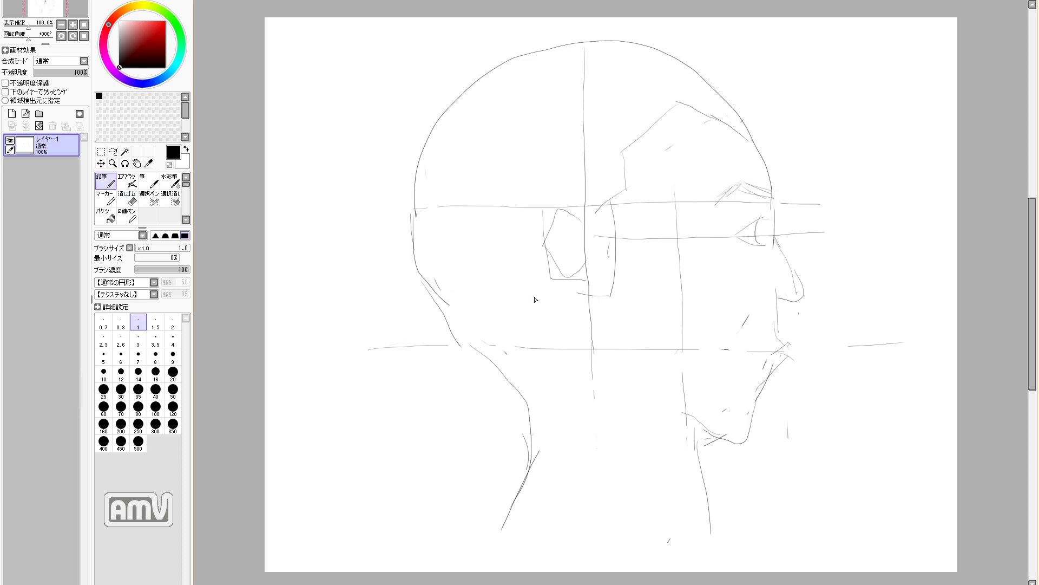
# Step: Begin hatching the hair above the nape and erase the guidelines crossing the skull and ear
pyautogui.moveTo(543, 308); pyautogui.dragTo(506, 355)
pyautogui.moveTo(517, 253); pyautogui.dragTo(465, 298)
pyautogui.press('e')
pyautogui.moveTo(435, 206)
pyautogui.mouseDown()
pyautogui.moveTo(581, 208)
pyautogui.moveTo(585, 59)
pyautogui.mouseUp()
pyautogui.moveTo(543, 209)
pyautogui.mouseDown()
pyautogui.moveTo(538, 234)
pyautogui.moveTo(499, 283)
pyautogui.mouseUp()
# Step: Fill the hair with diagonal hatching across the back, crown and temple, up to the front hairline
pyautogui.press('n')
pyautogui.moveTo(460, 218); pyautogui.dragTo(526, 179)
pyautogui.moveTo(444, 139); pyautogui.dragTo(515, 92)
pyautogui.moveTo(539, 136); pyautogui.dragTo(607, 70)
pyautogui.moveTo(550, 191); pyautogui.dragTo(601, 165)
pyautogui.moveTo(616, 126); pyautogui.dragTo(673, 91)
pyautogui.moveTo(682, 101); pyautogui.dragTo(734, 127)
pyautogui.moveTo(507, 77); pyautogui.dragTo(564, 59)
pyautogui.moveTo(445, 213); pyautogui.dragTo(427, 292)
# Step: Draw the rear jaw curve and the lines running down the neck behind the ear, and hatch the sideburn
pyautogui.moveTo(603, 332)
pyautogui.mouseDown()
pyautogui.moveTo(620, 377)
pyautogui.moveTo(645, 389)
pyautogui.mouseUp()
pyautogui.moveTo(553, 310); pyautogui.dragTo(523, 427)
pyautogui.moveTo(551, 307); pyautogui.dragTo(518, 378)
pyautogui.moveTo(605, 219); pyautogui.dragTo(609, 281)
# Step: Erase the guidelines crossing the profile's cheek, and touch up the short remaining lines around the eye and below the ear
pyautogui.press('e')
pyautogui.moveTo(625, 237)
pyautogui.mouseDown()
pyautogui.moveTo(644, 207)
pyautogui.moveTo(649, 350)
pyautogui.moveTo(768, 352)
pyautogui.mouseUp()
pyautogui.press('n')
pyautogui.moveTo(731, 236); pyautogui.dragTo(693, 237)
pyautogui.press('e')
pyautogui.moveTo(696, 201); pyautogui.dragTo(685, 199)
pyautogui.press('n')
pyautogui.moveTo(555, 348); pyautogui.dragTo(586, 349)
pyautogui.press('e')
pyautogui.press('n')
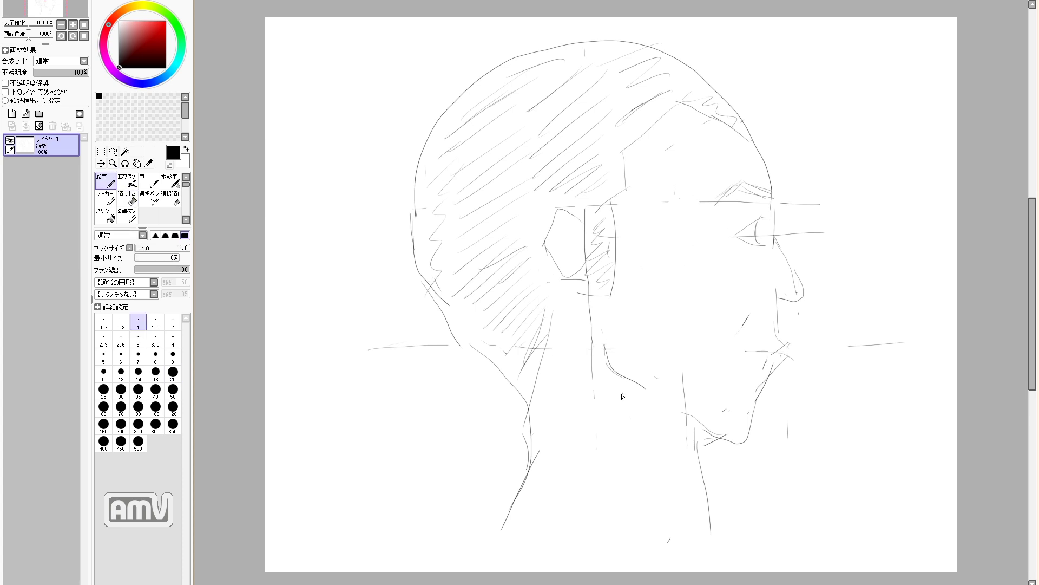
# Step: Erase the vertical guidelines below the ear and on the cheek, and redraw the jaw contour from beneath the ear toward the chin
pyautogui.press('e')
pyautogui.moveTo(590, 296); pyautogui.dragTo(594, 396)
pyautogui.press('n')
pyautogui.moveTo(576, 329); pyautogui.dragTo(625, 385)
pyautogui.press('e')
pyautogui.moveTo(605, 346); pyautogui.dragTo(621, 373)
pyautogui.press('n')
pyautogui.moveTo(613, 380); pyautogui.dragTo(654, 393)
pyautogui.press('e')
pyautogui.moveTo(663, 349); pyautogui.dragTo(686, 407)
pyautogui.press('n')
# Step: Shade the profile's iris and draw the inner contour of the ear
pyautogui.moveTo(761, 244); pyautogui.dragTo(768, 232)
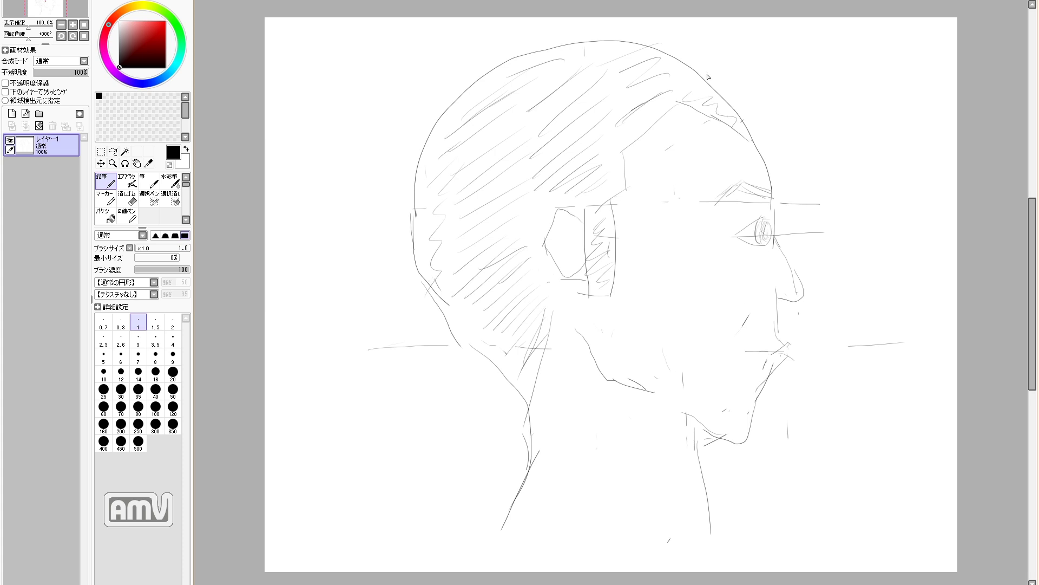
pyautogui.moveTo(574, 227); pyautogui.dragTo(569, 272)
# Step: Save the side-profile canvas
pyautogui.click(21, 0)
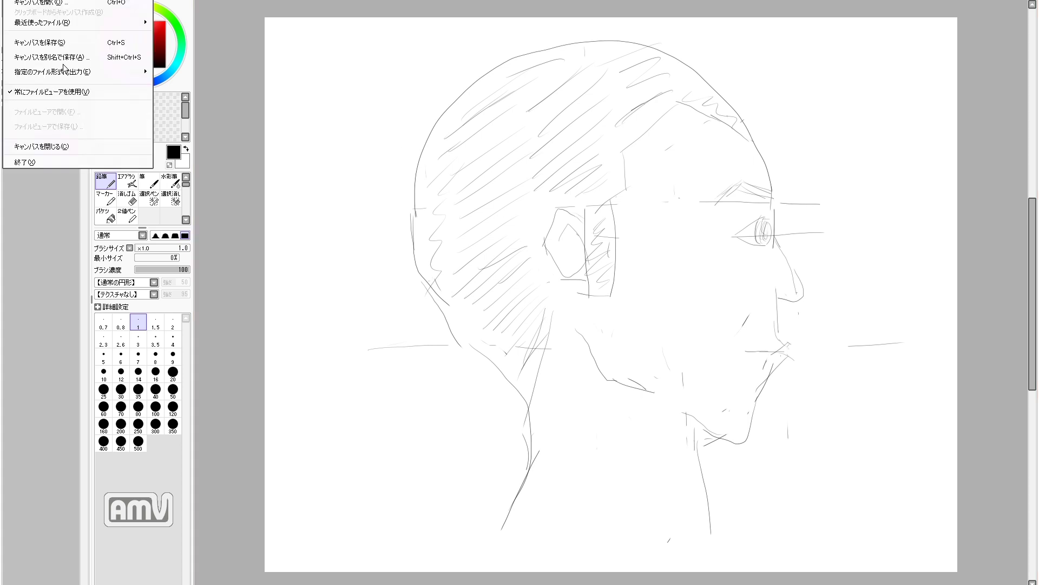
pyautogui.click(73, 43)
pyautogui.press('Return')
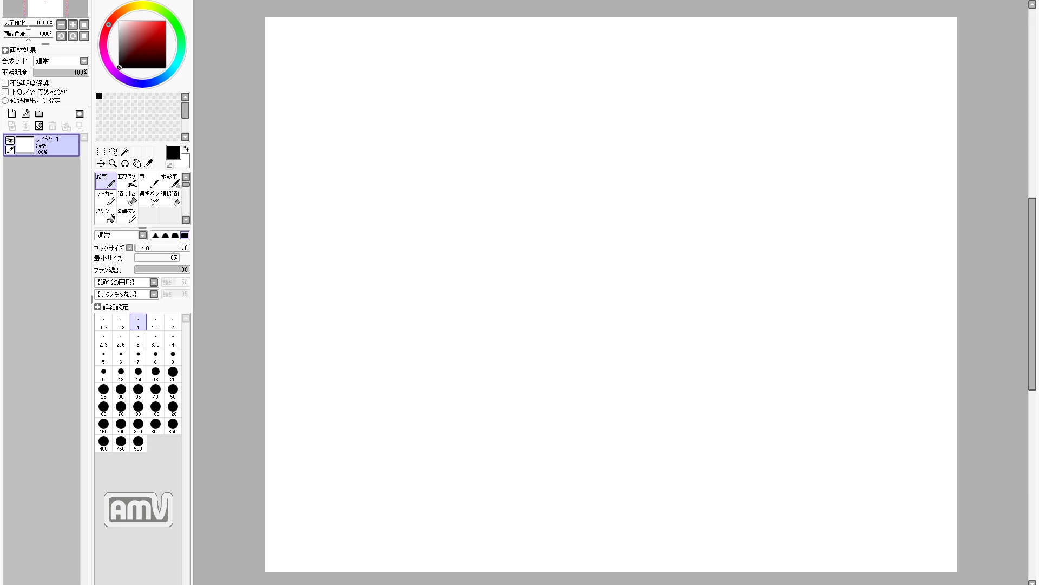
# Step: Draw a large head circle on the blank canvas with two horizontal guidelines, one across the brow and one at the nose base
pyautogui.moveTo(506, 408)
pyautogui.mouseDown()
pyautogui.moveTo(515, 86)
pyautogui.moveTo(449, 414)
pyautogui.mouseUp()
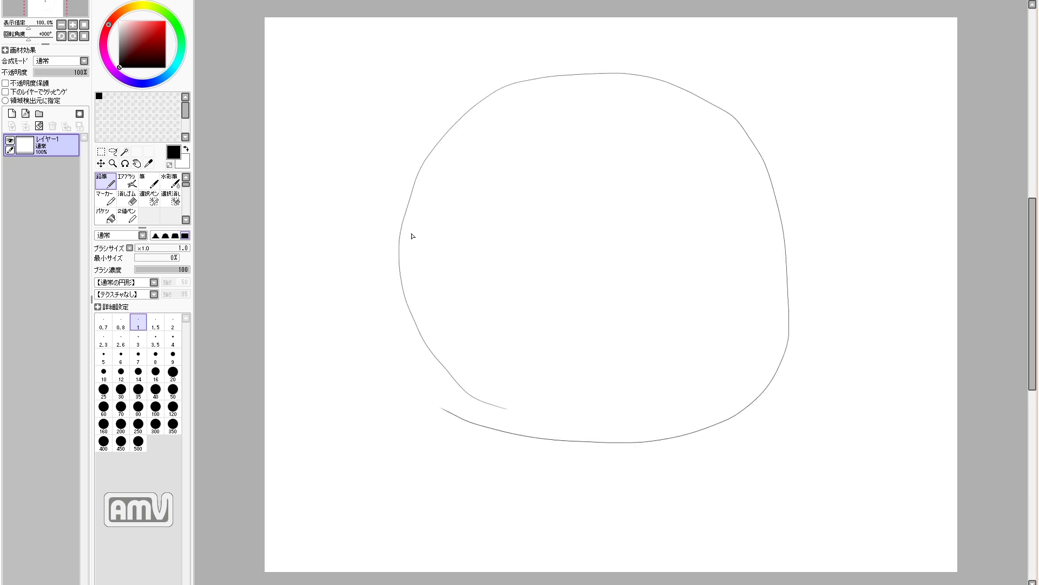
pyautogui.moveTo(420, 174); pyautogui.dragTo(768, 169)
pyautogui.moveTo(409, 281); pyautogui.dragTo(781, 272)
# Step: Draw the two long neck sides running from the lower edges of the circle down to the canvas edge
pyautogui.moveTo(785, 284); pyautogui.dragTo(802, 571)
pyautogui.moveTo(407, 286)
pyautogui.mouseDown()
pyautogui.moveTo(466, 571)
pyautogui.moveTo(424, 417)
pyautogui.moveTo(457, 473)
pyautogui.mouseUp()
pyautogui.press('e')
pyautogui.press('n')
pyautogui.moveTo(408, 322); pyautogui.dragTo(435, 572)
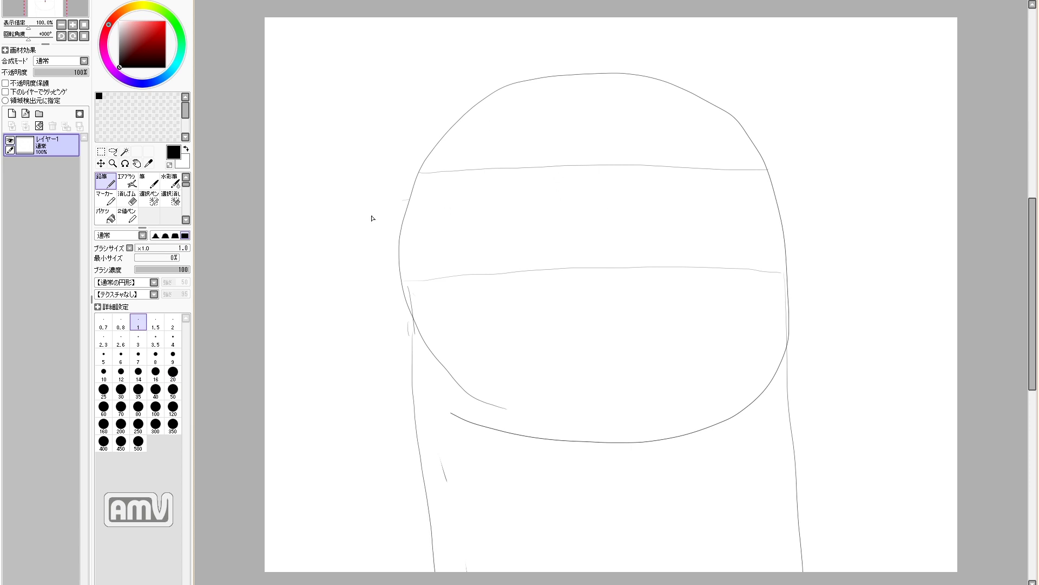
# Step: Add an eye guideline between the two horizontals and redraw the circle's lower-left edge
pyautogui.moveTo(465, 216); pyautogui.dragTo(727, 216)
pyautogui.press('e')
pyautogui.press('n')
pyautogui.moveTo(422, 352); pyautogui.dragTo(496, 432)
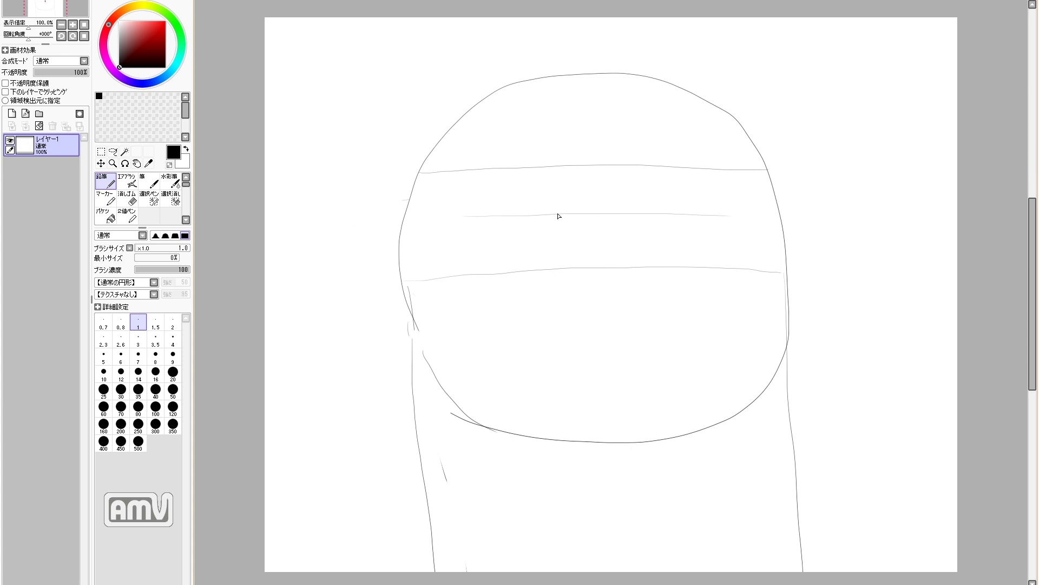
# Step: Draw the vertical face centerline, two chin-width marks on the circle's lower arc, and a horizontal mouth guideline
pyautogui.moveTo(587, 187); pyautogui.dragTo(629, 544)
pyautogui.moveTo(551, 425); pyautogui.dragTo(551, 448)
pyautogui.moveTo(670, 427); pyautogui.dragTo(670, 449)
pyautogui.moveTo(404, 253); pyautogui.dragTo(430, 296)
pyautogui.moveTo(366, 327); pyautogui.dragTo(809, 321)
# Step: Draw the left cheek edge and slanting jaw lines converging on the chin marks, cleaning up the right one
pyautogui.moveTo(404, 227); pyautogui.dragTo(435, 315)
pyautogui.moveTo(447, 327); pyautogui.dragTo(567, 444)
pyautogui.moveTo(692, 389); pyautogui.dragTo(761, 297)
pyautogui.press('e')
pyautogui.moveTo(698, 386)
pyautogui.mouseDown()
pyautogui.moveTo(755, 302)
pyautogui.moveTo(686, 431)
pyautogui.mouseUp()
pyautogui.press('n')
# Step: Sketch both eyes with lids and irises on the eye guideline
pyautogui.moveTo(486, 215)
pyautogui.mouseDown()
pyautogui.moveTo(527, 197)
pyautogui.moveTo(571, 214)
pyautogui.mouseUp()
pyautogui.moveTo(488, 220)
pyautogui.mouseDown()
pyautogui.moveTo(555, 217)
pyautogui.moveTo(539, 226)
pyautogui.mouseUp()
pyautogui.moveTo(511, 200)
pyautogui.mouseDown()
pyautogui.moveTo(539, 217)
pyautogui.moveTo(520, 218)
pyautogui.mouseUp()
pyautogui.moveTo(614, 212)
pyautogui.mouseDown()
pyautogui.moveTo(709, 210)
pyautogui.moveTo(661, 227)
pyautogui.mouseUp()
pyautogui.moveTo(614, 215); pyautogui.dragTo(664, 219)
pyautogui.moveTo(637, 198); pyautogui.dragTo(656, 214)
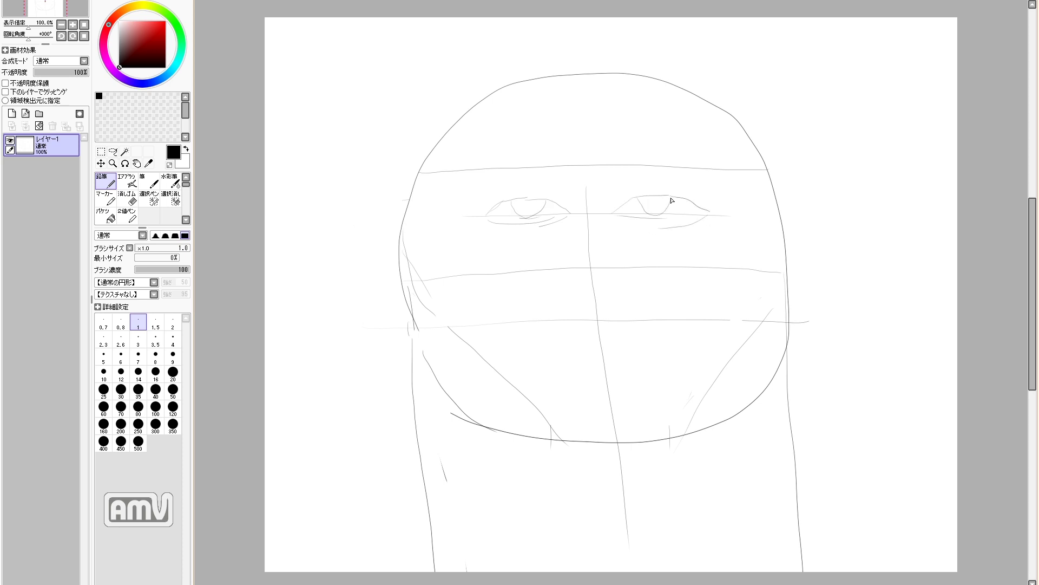
# Step: Draw both eyebrows above the brow guideline, the nose down the centerline, and the lips around the mouth guideline
pyautogui.moveTo(471, 162); pyautogui.dragTo(498, 150)
pyautogui.moveTo(513, 151); pyautogui.dragTo(551, 162)
pyautogui.moveTo(634, 157); pyautogui.dragTo(680, 146)
pyautogui.moveTo(588, 214)
pyautogui.mouseDown()
pyautogui.moveTo(573, 264)
pyautogui.moveTo(610, 277)
pyautogui.mouseUp()
pyautogui.moveTo(591, 215); pyautogui.dragTo(608, 265)
pyautogui.moveTo(542, 322)
pyautogui.mouseDown()
pyautogui.moveTo(591, 301)
pyautogui.moveTo(595, 315)
pyautogui.moveTo(669, 307)
pyautogui.moveTo(669, 316)
pyautogui.mouseUp()
pyautogui.moveTo(649, 326); pyautogui.dragTo(547, 323)
# Step: Redefine the face's left cheek edge and lower jaw with additional contour strokes
pyautogui.moveTo(407, 274); pyautogui.dragTo(445, 355)
pyautogui.moveTo(484, 383); pyautogui.dragTo(546, 421)
# Step: Erase the initial eye outlines and redraw both eyes with wider lids and new irises
pyautogui.press('e')
pyautogui.moveTo(560, 206); pyautogui.dragTo(495, 208)
pyautogui.press('n')
pyautogui.moveTo(465, 215); pyautogui.dragTo(545, 202)
pyautogui.moveTo(559, 218); pyautogui.dragTo(470, 218)
pyautogui.press('e')
pyautogui.press('n')
pyautogui.moveTo(620, 207)
pyautogui.mouseDown()
pyautogui.moveTo(663, 208)
pyautogui.moveTo(677, 197)
pyautogui.moveTo(735, 217)
pyautogui.mouseUp()
pyautogui.press('e')
pyautogui.press('n')
pyautogui.moveTo(662, 201); pyautogui.dragTo(690, 210)
pyautogui.moveTo(508, 201); pyautogui.dragTo(546, 210)
# Step: Add strokes for the left jaw, underside of the chin and right ear edge, and redraw the left cheek line
pyautogui.moveTo(482, 363); pyautogui.dragTo(544, 436)
pyautogui.moveTo(671, 436); pyautogui.dragTo(609, 451)
pyautogui.moveTo(789, 280); pyautogui.dragTo(801, 246)
pyautogui.press('e')
pyautogui.press('n')
pyautogui.moveTo(433, 317); pyautogui.dragTo(417, 184)
# Step: Draw the crease above the chin and erase the construction circle's bottom arc between the jaw lines
pyautogui.moveTo(534, 388); pyautogui.dragTo(656, 400)
pyautogui.press('e')
pyautogui.moveTo(658, 439); pyautogui.dragTo(538, 419)
pyautogui.press('n')
# Step: Draw the jaw contour around the chin, and erase and redraw the right jaw line up to the cheek
pyautogui.moveTo(471, 343)
pyautogui.mouseDown()
pyautogui.moveTo(659, 413)
pyautogui.moveTo(768, 319)
pyautogui.mouseUp()
pyautogui.press('e')
pyautogui.press('n')
pyautogui.press('e')
pyautogui.moveTo(692, 418); pyautogui.dragTo(786, 299)
pyautogui.press('n')
pyautogui.moveTo(689, 388); pyautogui.dragTo(773, 299)
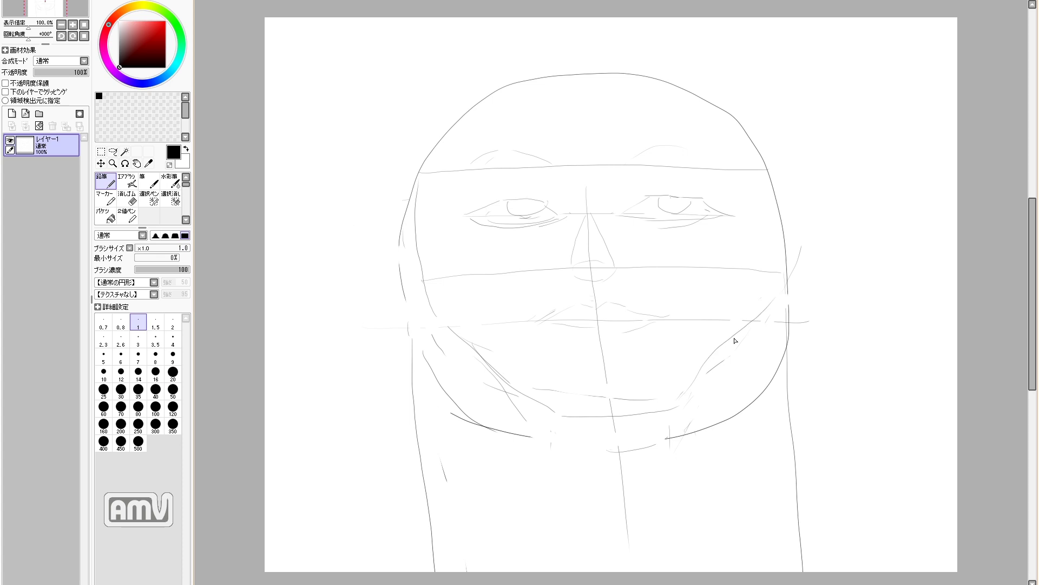
# Step: Erase the left cheek line and redraw it from the jaw up toward the temple
pyautogui.press('e')
pyautogui.moveTo(418, 223); pyautogui.dragTo(436, 320)
pyautogui.press('n')
pyautogui.moveTo(458, 325); pyautogui.dragTo(419, 201)
pyautogui.press('e')
pyautogui.press('n')
# Step: Draw the right outer cheek and ear edge, and rework the left temple and outer face contour
pyautogui.moveTo(743, 327); pyautogui.dragTo(791, 189)
pyautogui.press('e')
pyautogui.press('n')
pyautogui.moveTo(433, 150); pyautogui.dragTo(432, 230)
pyautogui.moveTo(421, 177); pyautogui.dragTo(466, 372)
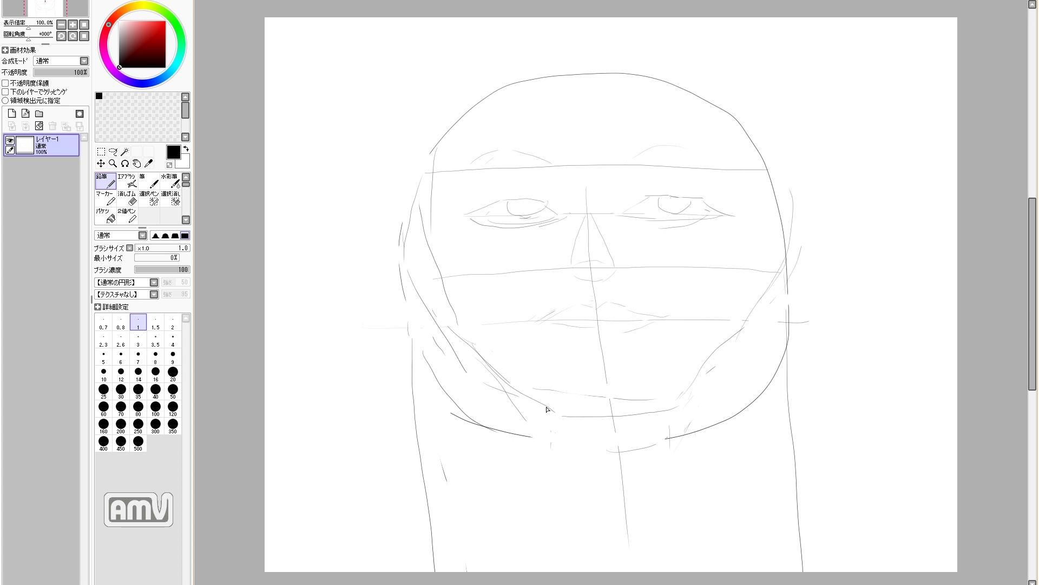
# Step: Draw a pointed chin outline and erase the old flat chin line and the crease above it
pyautogui.moveTo(534, 387)
pyautogui.mouseDown()
pyautogui.moveTo(649, 413)
pyautogui.moveTo(627, 416)
pyautogui.mouseUp()
pyautogui.moveTo(678, 366)
pyautogui.mouseDown()
pyautogui.moveTo(605, 430)
pyautogui.moveTo(531, 385)
pyautogui.mouseUp()
pyautogui.press('e')
pyautogui.press('n')
pyautogui.press('e')
pyautogui.moveTo(664, 382)
pyautogui.mouseDown()
pyautogui.moveTo(641, 410)
pyautogui.moveTo(539, 384)
pyautogui.mouseUp()
pyautogui.press('n')
# Step: Redraw the left jaw from the chin up to the cheek and erase the old outer contour on that side
pyautogui.moveTo(516, 370)
pyautogui.mouseDown()
pyautogui.moveTo(615, 425)
pyautogui.moveTo(758, 304)
pyautogui.moveTo(789, 258)
pyautogui.moveTo(462, 322)
pyautogui.mouseUp()
pyautogui.moveTo(466, 328); pyautogui.dragTo(535, 390)
pyautogui.moveTo(533, 386)
pyautogui.mouseDown()
pyautogui.moveTo(475, 348)
pyautogui.moveTo(412, 253)
pyautogui.mouseUp()
pyautogui.press('e')
pyautogui.moveTo(460, 368)
pyautogui.mouseDown()
pyautogui.moveTo(415, 170)
pyautogui.moveTo(403, 251)
pyautogui.mouseUp()
# Step: Erase the construction circle's lower right arc and draw a short crease between the mouth and chin
pyautogui.press('n')
pyautogui.press('e')
pyautogui.press('e')
pyautogui.moveTo(768, 281)
pyautogui.mouseDown()
pyautogui.moveTo(785, 202)
pyautogui.moveTo(789, 341)
pyautogui.moveTo(677, 433)
pyautogui.mouseUp()
pyautogui.press('e')
pyautogui.press('e')
pyautogui.moveTo(584, 359); pyautogui.dragTo(621, 355)
# Step: Erase the old eyes and draw two new eye outlines higher on the face, just below the brow guideline
pyautogui.press('e')
pyautogui.press('e')
pyautogui.press('e')
pyautogui.moveTo(563, 216)
pyautogui.mouseDown()
pyautogui.moveTo(487, 216)
pyautogui.moveTo(645, 204)
pyautogui.moveTo(709, 219)
pyautogui.mouseUp()
pyautogui.press('e')
pyautogui.moveTo(502, 186)
pyautogui.mouseDown()
pyautogui.moveTo(715, 185)
pyautogui.moveTo(520, 174)
pyautogui.moveTo(554, 187)
pyautogui.mouseUp()
pyautogui.moveTo(467, 186); pyautogui.dragTo(548, 190)
pyautogui.moveTo(645, 181)
pyautogui.mouseDown()
pyautogui.moveTo(656, 173)
pyautogui.moveTo(741, 187)
pyautogui.mouseUp()
pyautogui.moveTo(738, 188); pyautogui.dragTo(644, 181)
# Step: Draw round irises in both eyes and touch up the right eye's outer corner
pyautogui.moveTo(505, 174); pyautogui.dragTo(536, 174)
pyautogui.moveTo(515, 166); pyautogui.dragTo(529, 178)
pyautogui.moveTo(673, 165)
pyautogui.mouseDown()
pyautogui.moveTo(686, 185)
pyautogui.moveTo(696, 169)
pyautogui.mouseUp()
pyautogui.press('e')
pyautogui.moveTo(714, 195); pyautogui.dragTo(740, 187)
pyautogui.press('e')
# Step: Draw the upper edge of the hairline across the top of the forehead
pyautogui.moveTo(540, 79); pyautogui.dragTo(579, 90)
pyautogui.press('e')
pyautogui.press('e')
pyautogui.press('e')
pyautogui.press('e')
pyautogui.moveTo(579, 90); pyautogui.dragTo(612, 92)
pyautogui.moveTo(640, 72); pyautogui.dragTo(612, 92)
# Step: Draw the hairline down both temples and continue the right side of the face down to the jaw
pyautogui.moveTo(546, 83)
pyautogui.mouseDown()
pyautogui.moveTo(470, 115)
pyautogui.moveTo(435, 204)
pyautogui.mouseUp()
pyautogui.moveTo(448, 200); pyautogui.dragTo(450, 231)
pyautogui.moveTo(642, 80)
pyautogui.mouseDown()
pyautogui.moveTo(734, 133)
pyautogui.moveTo(754, 192)
pyautogui.moveTo(750, 303)
pyautogui.mouseUp()
pyautogui.press('e')
pyautogui.press('e')
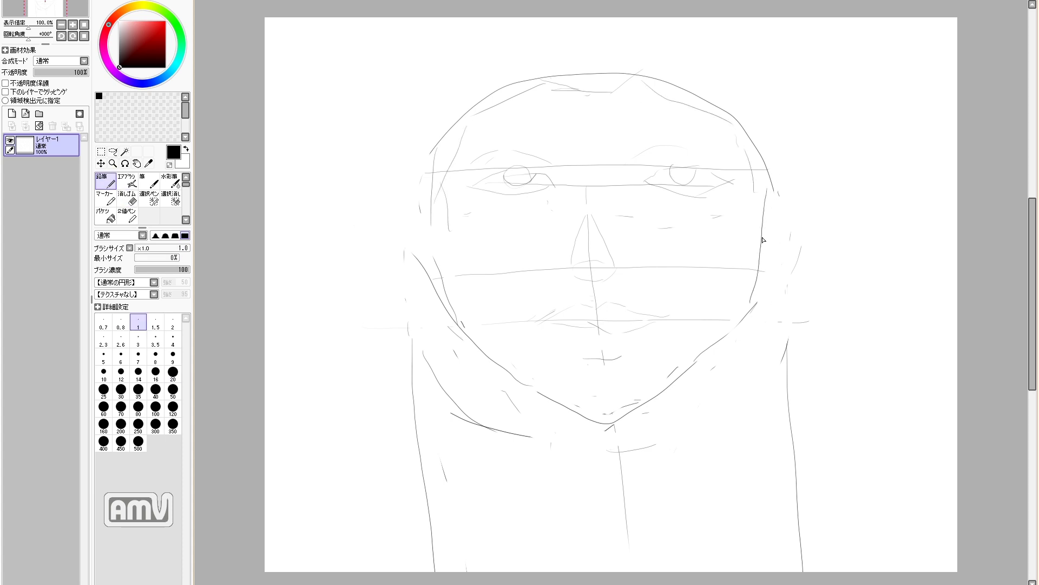
# Step: Draw the ears on both sides of the head between the eye line and the nose base
pyautogui.moveTo(770, 219); pyautogui.dragTo(758, 293)
pyautogui.press('e')
pyautogui.press('e')
pyautogui.moveTo(442, 225); pyautogui.dragTo(449, 302)
pyautogui.press('e')
# Step: Erase the leftover construction circle arc below the left jaw
pyautogui.moveTo(522, 441); pyautogui.dragTo(444, 387)
pyautogui.press('e')
pyautogui.press('e')
pyautogui.press('e')
# Step: Erase the pointed chin and redraw it as a shorter, flatter chin line
pyautogui.moveTo(573, 410)
pyautogui.mouseDown()
pyautogui.moveTo(616, 425)
pyautogui.moveTo(552, 401)
pyautogui.moveTo(610, 361)
pyautogui.moveTo(643, 375)
pyautogui.moveTo(700, 360)
pyautogui.mouseUp()
pyautogui.press('e')
pyautogui.press('e')
pyautogui.press('e')
pyautogui.press('e')
pyautogui.press('e')
pyautogui.press('e')
pyautogui.press('e')
pyautogui.press('e')
pyautogui.press('e')
# Step: Redraw the right jaw up to the ear and clean up the left jaw where it meets the chin
pyautogui.moveTo(727, 352); pyautogui.dragTo(749, 303)
pyautogui.press('e')
pyautogui.press('n')
pyautogui.moveTo(523, 388)
pyautogui.mouseDown()
pyautogui.moveTo(474, 346)
pyautogui.moveTo(462, 324)
pyautogui.moveTo(533, 373)
pyautogui.mouseUp()
pyautogui.press('e')
pyautogui.press('n')
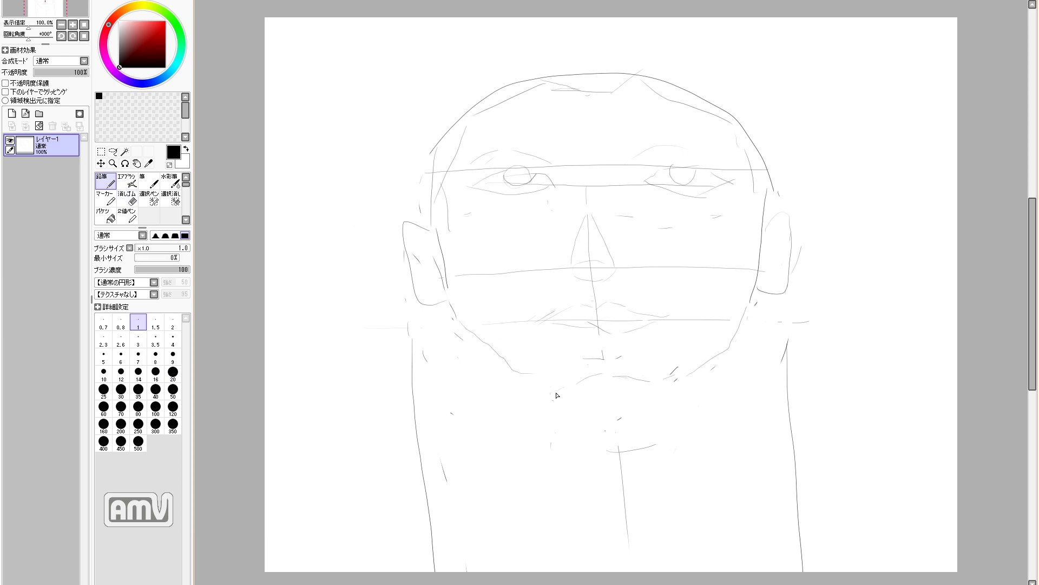
pyautogui.moveTo(433, 151); pyautogui.dragTo(490, 32)
pyautogui.moveTo(778, 166)
pyautogui.mouseDown()
pyautogui.moveTo(727, 41)
pyautogui.moveTo(746, 60)
pyautogui.mouseUp()
pyautogui.press('e')
pyautogui.press('n')
pyautogui.moveTo(774, 140); pyautogui.dragTo(679, 18)
pyautogui.press('e')
pyautogui.moveTo(768, 87)
pyautogui.mouseDown()
pyautogui.moveTo(775, 155)
pyautogui.moveTo(755, 67)
pyautogui.moveTo(762, 98)
pyautogui.moveTo(731, 46)
pyautogui.mouseUp()
pyautogui.press('e')
pyautogui.moveTo(493, 29); pyautogui.dragTo(432, 151)
pyautogui.press('n')
# Step: Erase the upper parts of the old wide neck lines on both sides
pyautogui.moveTo(431, 328); pyautogui.dragTo(445, 384)
pyautogui.press('e')
pyautogui.moveTo(415, 425)
pyautogui.mouseDown()
pyautogui.moveTo(410, 325)
pyautogui.moveTo(437, 358)
pyautogui.moveTo(435, 323)
pyautogui.mouseUp()
pyautogui.press('n')
pyautogui.press('e')
pyautogui.press('n')
pyautogui.moveTo(787, 347); pyautogui.dragTo(784, 413)
pyautogui.press('e')
# Step: Draw two narrower neck lines running down from the left and right jaw corners
pyautogui.moveTo(755, 322); pyautogui.dragTo(750, 387)
pyautogui.hotkey('ctrl', 'z')
pyautogui.moveTo(724, 353); pyautogui.dragTo(715, 387)
pyautogui.press('e')
pyautogui.moveTo(506, 363); pyautogui.dragTo(529, 462)
pyautogui.press('e')
pyautogui.moveTo(712, 395); pyautogui.dragTo(700, 476)
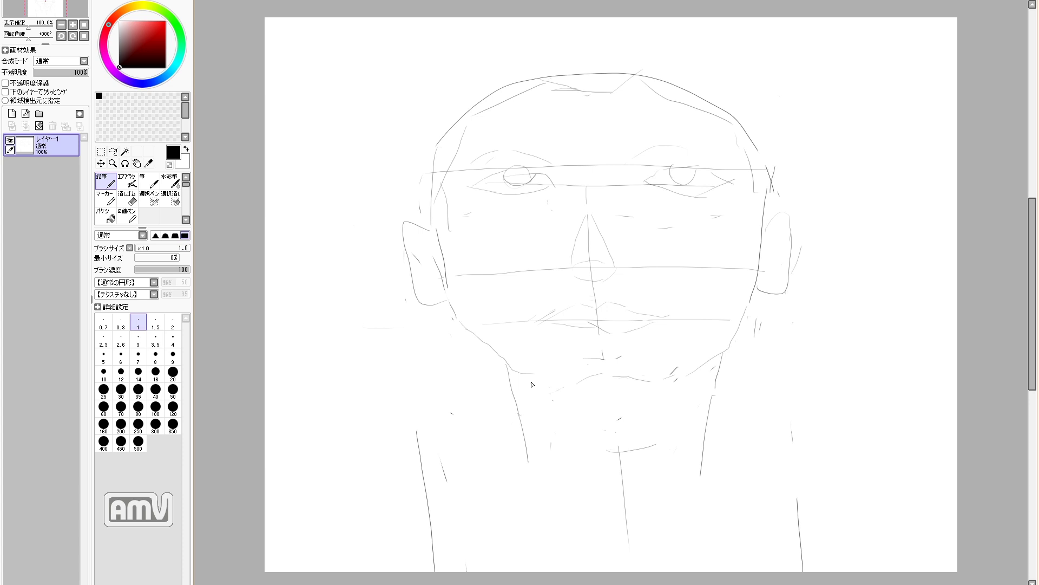
# Step: Save the canvas as 134 in SAI format
pyautogui.click(15, 1)
pyautogui.click(49, 41)
pyautogui.write('かお')
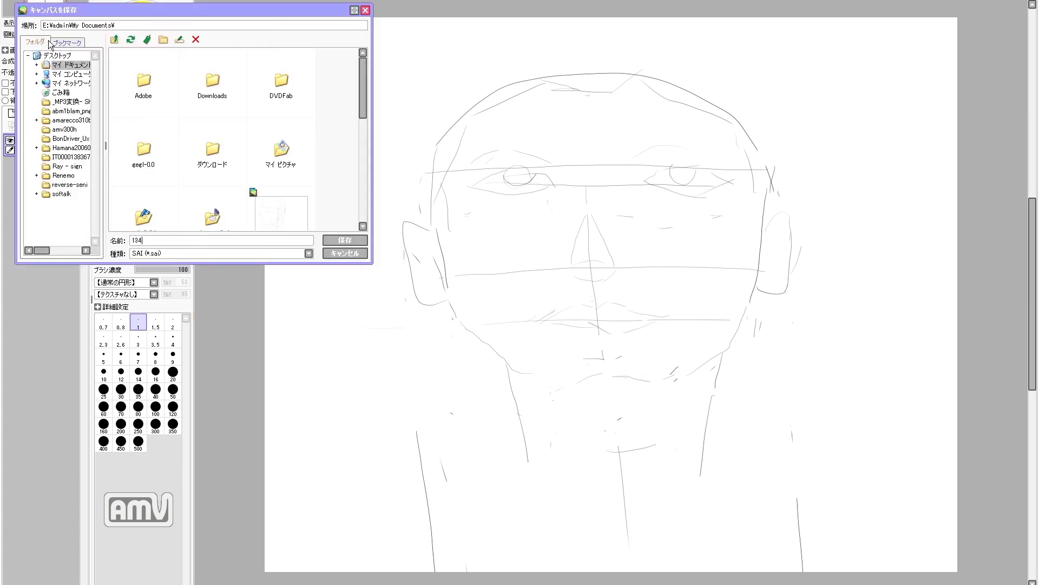
pyautogui.press('Return')
# Step: Create a new blank canvas and draw a large construction circle in its upper middle
pyautogui.hotkey('ctrl', 'n')
pyautogui.click(210, 152)
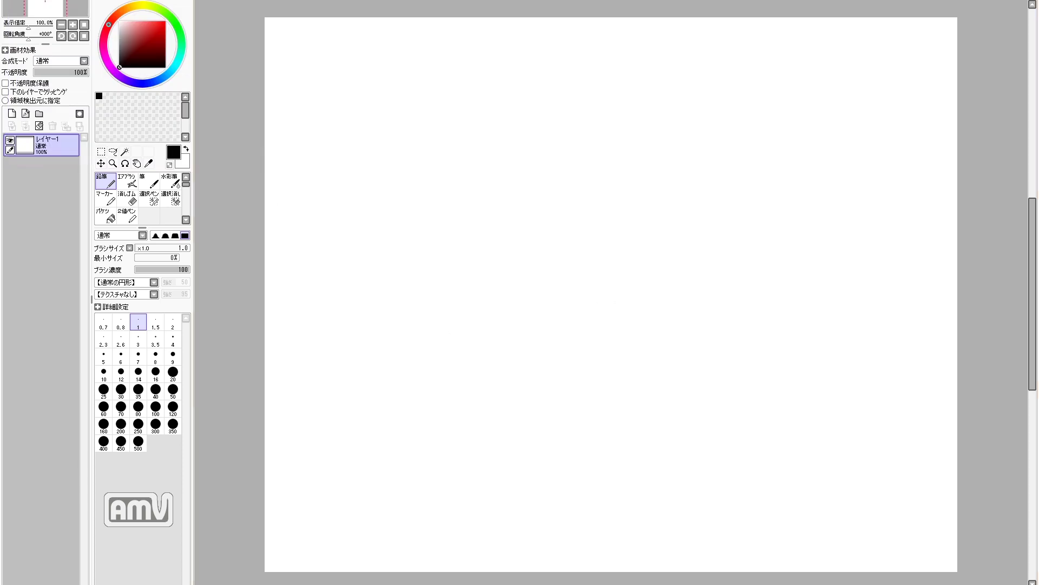
pyautogui.moveTo(524, 349)
pyautogui.mouseDown()
pyautogui.moveTo(480, 314)
pyautogui.moveTo(772, 216)
pyautogui.moveTo(506, 351)
pyautogui.mouseUp()
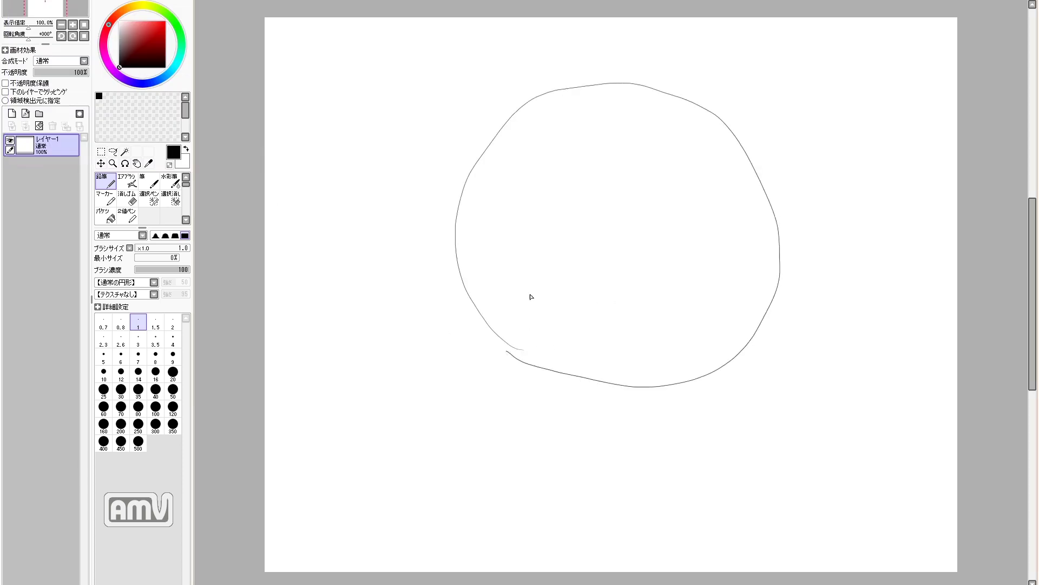
# Step: Draw a horizontal guideline across the circle and three vertical guidelines from it down to the circle's lower edge
pyautogui.moveTo(461, 267); pyautogui.dragTo(795, 270)
pyautogui.moveTo(567, 267); pyautogui.dragTo(573, 381)
pyautogui.moveTo(672, 281); pyautogui.dragTo(676, 386)
pyautogui.moveTo(511, 267); pyautogui.dragTo(520, 342)
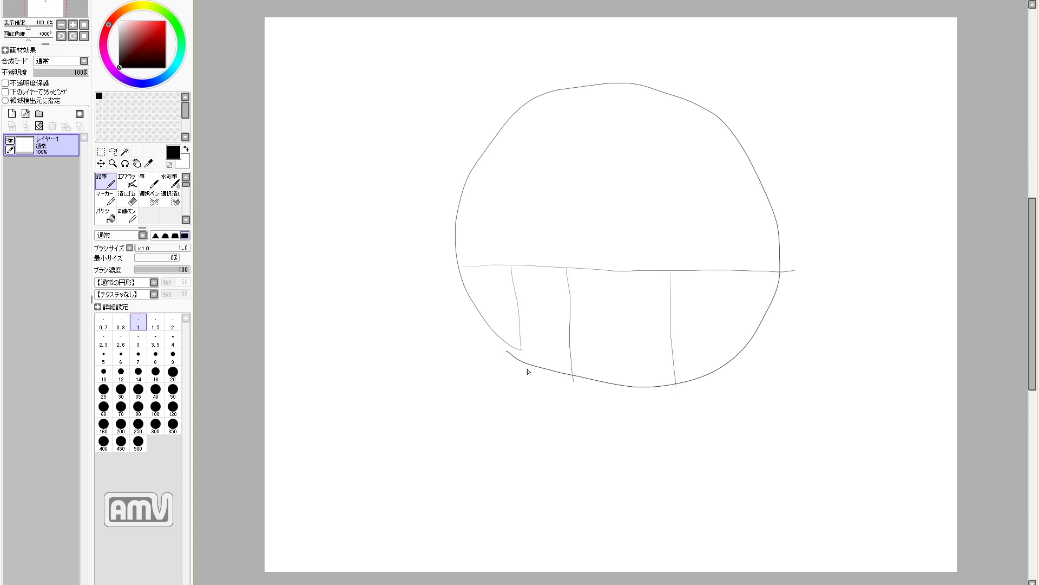
# Step: Extend the three vertical guidelines above the horizontal line, curving their upper ends toward the top of the circle
pyautogui.moveTo(671, 249); pyautogui.dragTo(671, 206)
pyautogui.moveTo(671, 290)
pyautogui.mouseDown()
pyautogui.moveTo(667, 165)
pyautogui.moveTo(579, 122)
pyautogui.mouseUp()
pyautogui.moveTo(570, 267)
pyautogui.mouseDown()
pyautogui.moveTo(554, 168)
pyautogui.moveTo(507, 154)
pyautogui.mouseUp()
pyautogui.moveTo(511, 247); pyautogui.dragTo(558, 101)
pyautogui.moveTo(538, 121); pyautogui.dragTo(544, 114)
# Step: Draw an eye line below the horizontal guideline with both eyes blocked in on it, and box in the ear's outer edge
pyautogui.moveTo(593, 295); pyautogui.dragTo(785, 296)
pyautogui.moveTo(486, 269); pyautogui.dragTo(524, 310)
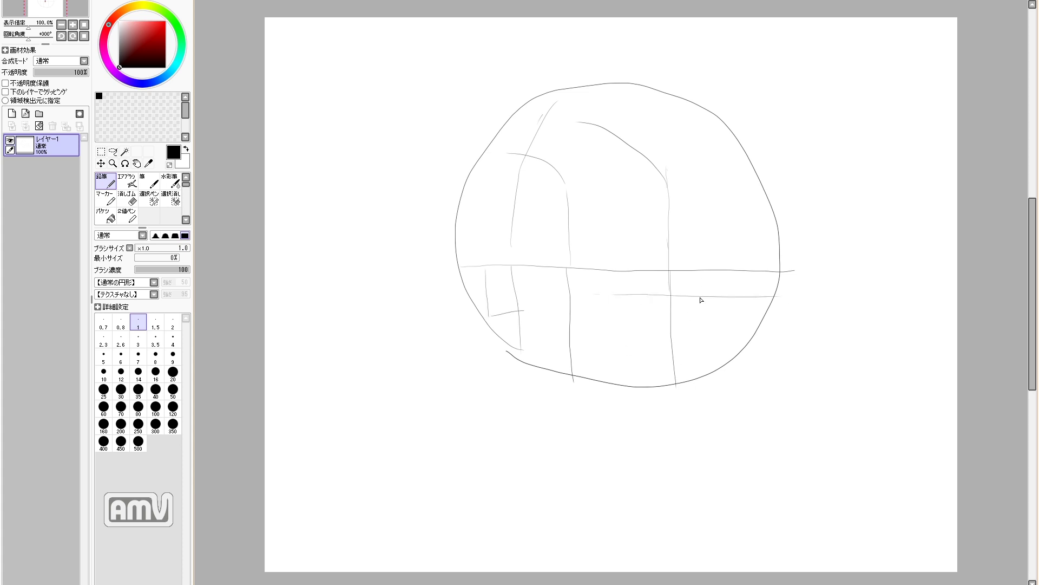
pyautogui.moveTo(595, 294)
pyautogui.mouseDown()
pyautogui.moveTo(640, 279)
pyautogui.moveTo(656, 291)
pyautogui.moveTo(648, 282)
pyautogui.mouseUp()
pyautogui.press('e')
pyautogui.press('n')
pyautogui.moveTo(710, 291)
pyautogui.mouseDown()
pyautogui.moveTo(759, 289)
pyautogui.moveTo(729, 312)
pyautogui.mouseUp()
pyautogui.moveTo(757, 289)
pyautogui.mouseDown()
pyautogui.moveTo(738, 309)
pyautogui.moveTo(746, 307)
pyautogui.mouseUp()
pyautogui.moveTo(623, 311); pyautogui.dragTo(649, 297)
# Step: Sketch the far cheek and jaw contour from the eye line downward, erasing the circle's lower arc around it
pyautogui.moveTo(734, 366); pyautogui.dragTo(704, 429)
pyautogui.press('e')
pyautogui.moveTo(716, 403); pyautogui.dragTo(742, 351)
pyautogui.press('n')
pyautogui.moveTo(770, 313); pyautogui.dragTo(727, 394)
pyautogui.press('e')
pyautogui.press('n')
pyautogui.moveTo(750, 345)
pyautogui.mouseDown()
pyautogui.moveTo(776, 300)
pyautogui.moveTo(724, 464)
pyautogui.moveTo(749, 410)
pyautogui.moveTo(702, 476)
pyautogui.moveTo(672, 388)
pyautogui.mouseUp()
pyautogui.press('e')
pyautogui.press('n')
pyautogui.press('e')
pyautogui.press('n')
pyautogui.press('e')
pyautogui.press('n')
# Step: Refine the lids and round irises of both eyes along the eye line, cleaning up stray lines
pyautogui.moveTo(653, 292)
pyautogui.mouseDown()
pyautogui.moveTo(627, 312)
pyautogui.moveTo(636, 293)
pyautogui.mouseUp()
pyautogui.moveTo(581, 296)
pyautogui.mouseDown()
pyautogui.moveTo(617, 312)
pyautogui.moveTo(632, 289)
pyautogui.mouseUp()
pyautogui.press('e')
pyautogui.press('n')
pyautogui.moveTo(586, 294)
pyautogui.mouseDown()
pyautogui.moveTo(642, 300)
pyautogui.moveTo(613, 309)
pyautogui.mouseUp()
pyautogui.press('e')
pyautogui.press('n')
pyautogui.press('e')
pyautogui.press('n')
# Step: Draw the side and tip of the nose beside the centre line and mark the mouth line below it
pyautogui.moveTo(731, 293)
pyautogui.mouseDown()
pyautogui.moveTo(673, 306)
pyautogui.moveTo(688, 340)
pyautogui.mouseUp()
pyautogui.moveTo(692, 348)
pyautogui.mouseDown()
pyautogui.moveTo(689, 361)
pyautogui.moveTo(671, 349)
pyautogui.moveTo(691, 355)
pyautogui.mouseUp()
pyautogui.moveTo(651, 405); pyautogui.dragTo(695, 403)
# Step: Draw the near eyebrow and an angular hairline across the forehead, ending at the near temple
pyautogui.moveTo(595, 267)
pyautogui.mouseDown()
pyautogui.moveTo(652, 280)
pyautogui.moveTo(764, 259)
pyautogui.moveTo(646, 286)
pyautogui.mouseUp()
pyautogui.moveTo(573, 228)
pyautogui.mouseDown()
pyautogui.moveTo(598, 215)
pyautogui.moveTo(701, 240)
pyautogui.moveTo(745, 209)
pyautogui.mouseUp()
pyautogui.moveTo(563, 234); pyautogui.dragTo(537, 263)
# Step: Sketch the ear's inner edge and the back-of-head contour behind it, continuing down into the back of the neck
pyautogui.moveTo(535, 266)
pyautogui.mouseDown()
pyautogui.moveTo(542, 326)
pyautogui.moveTo(516, 330)
pyautogui.moveTo(541, 440)
pyautogui.moveTo(474, 308)
pyautogui.moveTo(500, 403)
pyautogui.mouseUp()
pyautogui.press('e')
pyautogui.press('n')
pyautogui.press('e')
pyautogui.moveTo(471, 307)
pyautogui.mouseDown()
pyautogui.moveTo(509, 421)
pyautogui.moveTo(503, 393)
pyautogui.mouseUp()
pyautogui.press('n')
pyautogui.moveTo(476, 334); pyautogui.dragTo(503, 363)
pyautogui.moveTo(531, 415); pyautogui.dragTo(566, 469)
# Step: Draw the upper and lower lips and the rounded jaw and chin contour below them
pyautogui.moveTo(680, 410); pyautogui.dragTo(739, 398)
pyautogui.moveTo(734, 400)
pyautogui.mouseDown()
pyautogui.moveTo(688, 389)
pyautogui.moveTo(647, 400)
pyautogui.mouseUp()
pyautogui.moveTo(633, 410); pyautogui.dragTo(689, 415)
pyautogui.moveTo(725, 457)
pyautogui.mouseDown()
pyautogui.moveTo(634, 472)
pyautogui.moveTo(664, 533)
pyautogui.mouseUp()
# Step: Draw the shoulder slope, the throat lines under the chin and the curved neckline across the base of the neck
pyautogui.moveTo(536, 450)
pyautogui.mouseDown()
pyautogui.moveTo(521, 505)
pyautogui.moveTo(414, 493)
pyautogui.mouseUp()
pyautogui.press('e')
pyautogui.moveTo(536, 449); pyautogui.dragTo(514, 514)
pyautogui.press('n')
pyautogui.moveTo(670, 482); pyautogui.dragTo(643, 532)
pyautogui.press('e')
pyautogui.press('n')
pyautogui.moveTo(693, 492); pyautogui.dragTo(696, 532)
pyautogui.moveTo(442, 501); pyautogui.dragTo(679, 557)
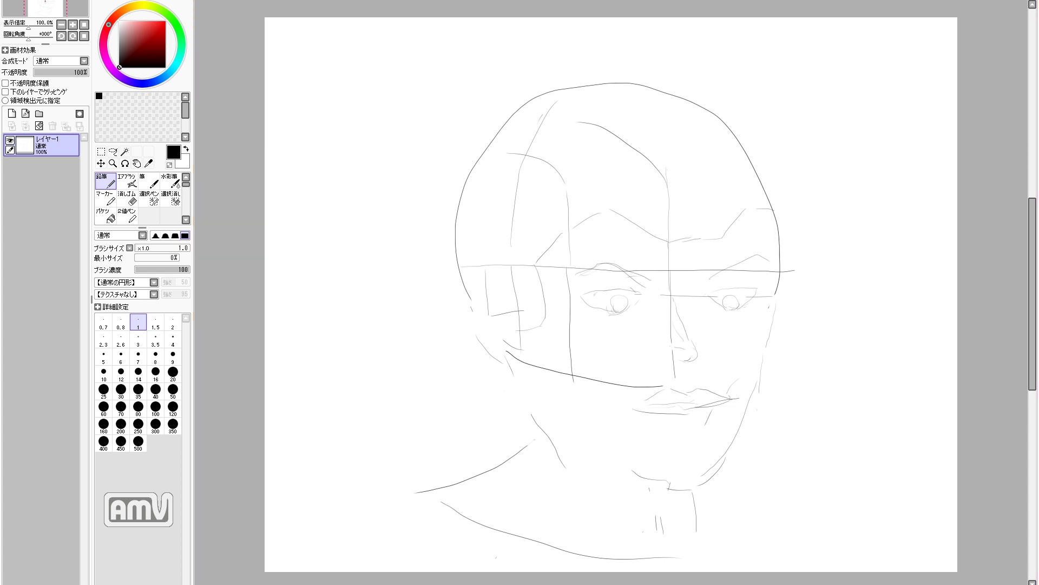
# Step: Erase both eyes from the eye line and mark a new eye line slightly lower on the face
pyautogui.press('e')
pyautogui.moveTo(623, 309)
pyautogui.mouseDown()
pyautogui.moveTo(640, 291)
pyautogui.moveTo(584, 295)
pyautogui.moveTo(662, 324)
pyautogui.mouseUp()
pyautogui.press('n')
pyautogui.moveTo(693, 324); pyautogui.dragTo(771, 328)
pyautogui.press('e')
pyautogui.moveTo(592, 319)
pyautogui.mouseDown()
pyautogui.moveTo(628, 306)
pyautogui.moveTo(651, 313)
pyautogui.mouseUp()
pyautogui.press('n')
# Step: Draw new upper and lower lids for both eyes around the lower eye line
pyautogui.press('e')
pyautogui.press('n')
pyautogui.moveTo(658, 325)
pyautogui.mouseDown()
pyautogui.moveTo(612, 337)
pyautogui.moveTo(627, 330)
pyautogui.mouseUp()
pyautogui.moveTo(713, 319); pyautogui.dragTo(767, 314)
pyautogui.moveTo(716, 328); pyautogui.dragTo(765, 330)
pyautogui.press('e')
pyautogui.press('n')
# Step: Redraw the nose's side contour from the bridge to the nostril and erase leftover lines of the far eye
pyautogui.moveTo(680, 311)
pyautogui.mouseDown()
pyautogui.moveTo(675, 301)
pyautogui.moveTo(697, 355)
pyautogui.mouseUp()
pyautogui.press('e')
pyautogui.moveTo(739, 297)
pyautogui.mouseDown()
pyautogui.moveTo(713, 293)
pyautogui.moveTo(756, 303)
pyautogui.mouseUp()
pyautogui.press('n')
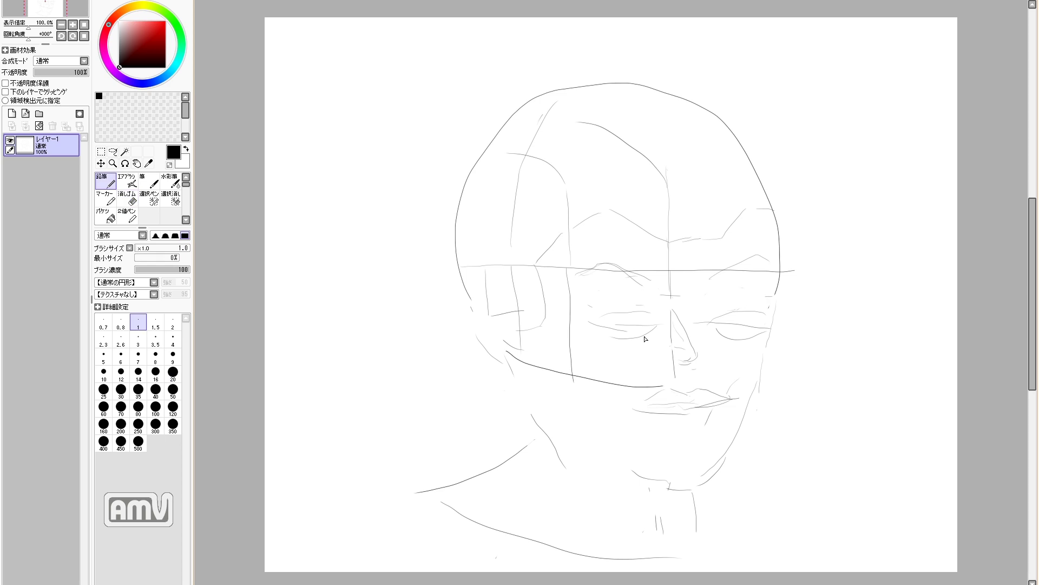
pyautogui.press('e')
pyautogui.press('n')
pyautogui.moveTo(677, 323)
pyautogui.mouseDown()
pyautogui.moveTo(691, 375)
pyautogui.moveTo(659, 370)
pyautogui.moveTo(699, 369)
pyautogui.mouseUp()
# Step: Clean up the lids of both eyes and add round irises to them
pyautogui.press('e')
pyautogui.moveTo(620, 324); pyautogui.dragTo(644, 328)
pyautogui.press('n')
pyautogui.press('e')
pyautogui.moveTo(754, 336); pyautogui.dragTo(717, 331)
pyautogui.press('n')
pyautogui.moveTo(710, 328)
pyautogui.mouseDown()
pyautogui.moveTo(736, 333)
pyautogui.moveTo(737, 323)
pyautogui.mouseUp()
pyautogui.press('e')
# Step: Erase the far corner of the mouth and redraw the lips narrower with a curved lower lip
pyautogui.moveTo(726, 400)
pyautogui.mouseDown()
pyautogui.moveTo(673, 386)
pyautogui.moveTo(683, 412)
pyautogui.moveTo(658, 411)
pyautogui.moveTo(734, 406)
pyautogui.mouseUp()
pyautogui.press('n')
pyautogui.moveTo(648, 410); pyautogui.dragTo(696, 417)
pyautogui.moveTo(732, 405); pyautogui.dragTo(695, 415)
pyautogui.moveTo(698, 417)
pyautogui.mouseDown()
pyautogui.moveTo(658, 420)
pyautogui.moveTo(633, 408)
pyautogui.mouseUp()
pyautogui.moveTo(664, 406); pyautogui.dragTo(696, 410)
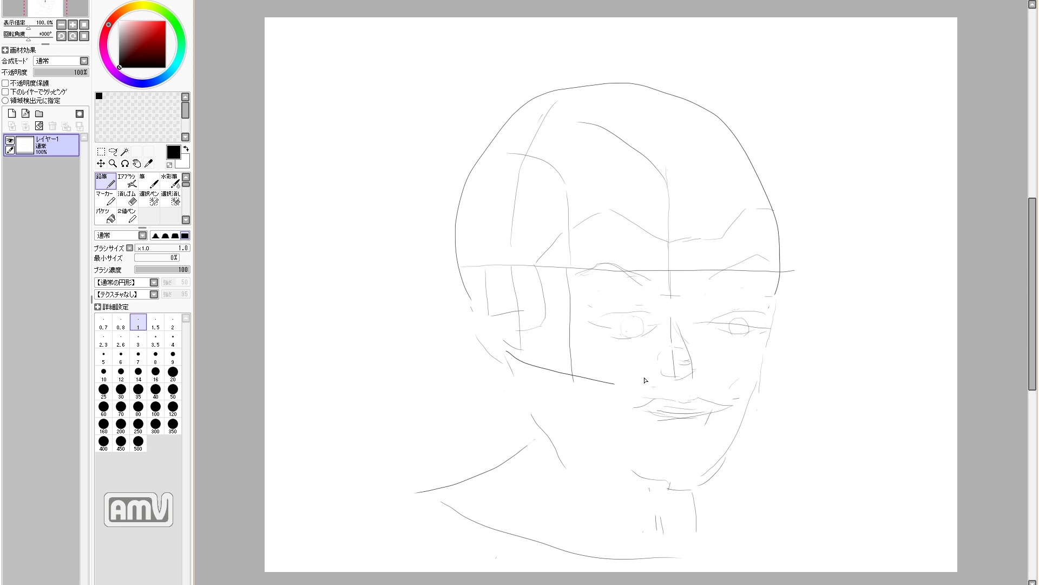
# Step: Erase the circle's outer edge at the back of the head and redraw the skull contour slightly further in
pyautogui.press('e')
pyautogui.moveTo(555, 103); pyautogui.dragTo(507, 223)
pyautogui.moveTo(520, 109); pyautogui.dragTo(470, 269)
pyautogui.press('n')
pyautogui.moveTo(513, 126); pyautogui.dragTo(480, 210)
pyautogui.press('e')
pyautogui.moveTo(512, 130); pyautogui.dragTo(493, 196)
pyautogui.press('n')
pyautogui.moveTo(513, 117); pyautogui.dragTo(462, 282)
# Step: Remove the circle's remaining lower arc, refine the ear shape and draw a line from behind the ear down to the neck
pyautogui.moveTo(479, 323)
pyautogui.mouseDown()
pyautogui.moveTo(559, 382)
pyautogui.moveTo(614, 384)
pyautogui.mouseUp()
pyautogui.press('e')
pyautogui.press('n')
pyautogui.moveTo(509, 276); pyautogui.dragTo(520, 304)
pyautogui.press('e')
pyautogui.moveTo(509, 314)
pyautogui.mouseDown()
pyautogui.moveTo(498, 296)
pyautogui.moveTo(499, 333)
pyautogui.mouseUp()
pyautogui.press('n')
pyautogui.moveTo(497, 369); pyautogui.dragTo(536, 429)
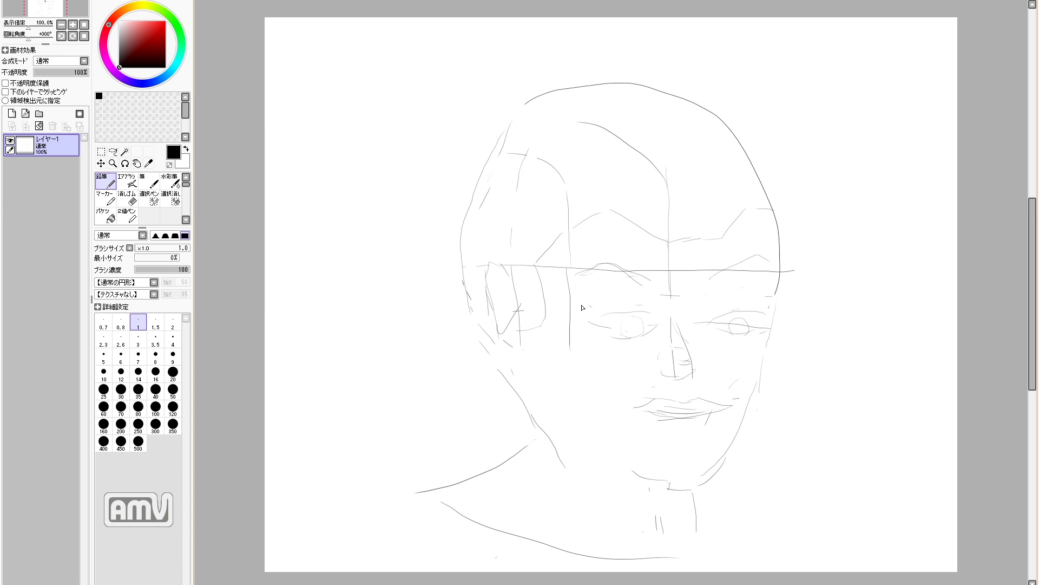
# Step: Redraw the lower parts of the face's centre line and near side line so both slant toward the chin
pyautogui.press('e')
pyautogui.moveTo(673, 325)
pyautogui.mouseDown()
pyautogui.moveTo(670, 283)
pyautogui.moveTo(652, 429)
pyautogui.mouseUp()
pyautogui.press('n')
pyautogui.press('e')
pyautogui.press('n')
pyautogui.moveTo(570, 350)
pyautogui.mouseDown()
pyautogui.moveTo(568, 287)
pyautogui.moveTo(545, 416)
pyautogui.mouseUp()
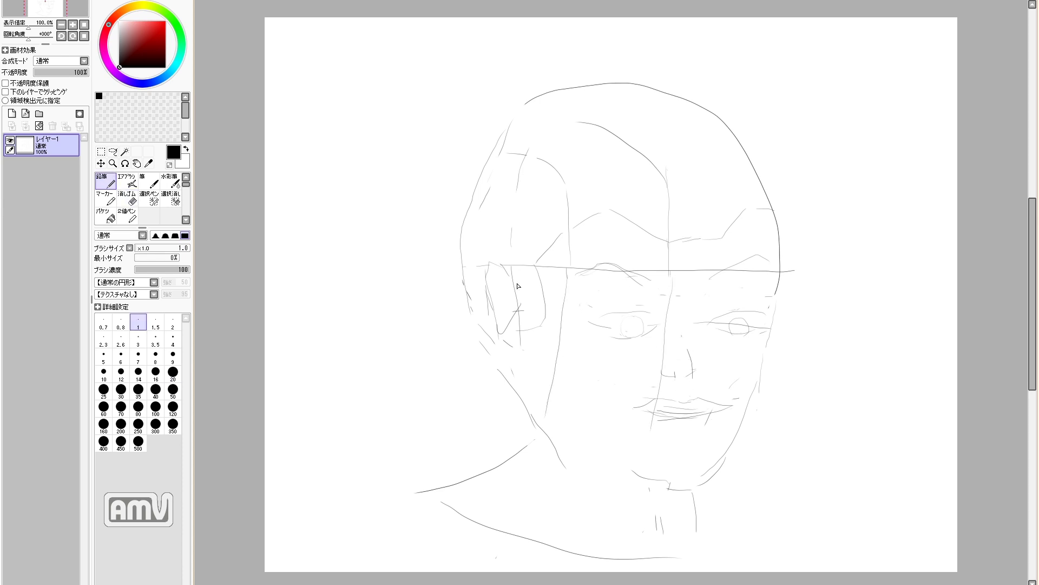
# Step: Undo the last two changes and redraw the nose's bridge and base along the slanted centre line
pyautogui.hotkey('ctrl', 'z')
pyautogui.hotkey('ctrl', 'z')
pyautogui.moveTo(671, 309); pyautogui.dragTo(683, 375)
pyautogui.moveTo(653, 367)
pyautogui.mouseDown()
pyautogui.moveTo(681, 381)
pyautogui.moveTo(648, 414)
pyautogui.moveTo(641, 406)
pyautogui.mouseUp()
# Step: Erase the lips and redraw the mouth as tilted curves centred on the slanted centre line
pyautogui.press('e')
pyautogui.press('n')
pyautogui.moveTo(659, 399); pyautogui.dragTo(649, 435)
pyautogui.moveTo(614, 402)
pyautogui.mouseDown()
pyautogui.moveTo(704, 414)
pyautogui.moveTo(642, 395)
pyautogui.moveTo(706, 425)
pyautogui.mouseUp()
pyautogui.moveTo(615, 414); pyautogui.dragTo(697, 419)
pyautogui.press('e')
pyautogui.press('n')
# Step: Clear the near eye's details and redraw the eye line as a curve running toward the nose
pyautogui.moveTo(642, 325)
pyautogui.mouseDown()
pyautogui.moveTo(623, 322)
pyautogui.moveTo(703, 320)
pyautogui.mouseUp()
pyautogui.press('e')
pyautogui.press('n')
pyautogui.moveTo(630, 272)
pyautogui.mouseDown()
pyautogui.moveTo(777, 276)
pyautogui.moveTo(539, 264)
pyautogui.mouseUp()
pyautogui.press('e')
pyautogui.press('n')
# Step: Try a long tilted guideline across the head in place of the horizontal one and touch up the temple line
pyautogui.moveTo(436, 221); pyautogui.dragTo(806, 309)
pyautogui.press('e')
pyautogui.press('n')
pyautogui.press('e')
pyautogui.press('n')
pyautogui.moveTo(557, 245)
pyautogui.mouseDown()
pyautogui.moveTo(452, 228)
pyautogui.moveTo(534, 261)
pyautogui.mouseUp()
# Step: Draw a curved brow line sloping down from the near brow past the far edge of the face, replacing the rejected attempts
pyautogui.moveTo(597, 263); pyautogui.dragTo(812, 307)
pyautogui.press('e')
pyautogui.moveTo(594, 261); pyautogui.dragTo(809, 305)
pyautogui.press('n')
pyautogui.press('e')
pyautogui.press('n')
pyautogui.press('e')
pyautogui.press('n')
pyautogui.moveTo(619, 265); pyautogui.dragTo(816, 301)
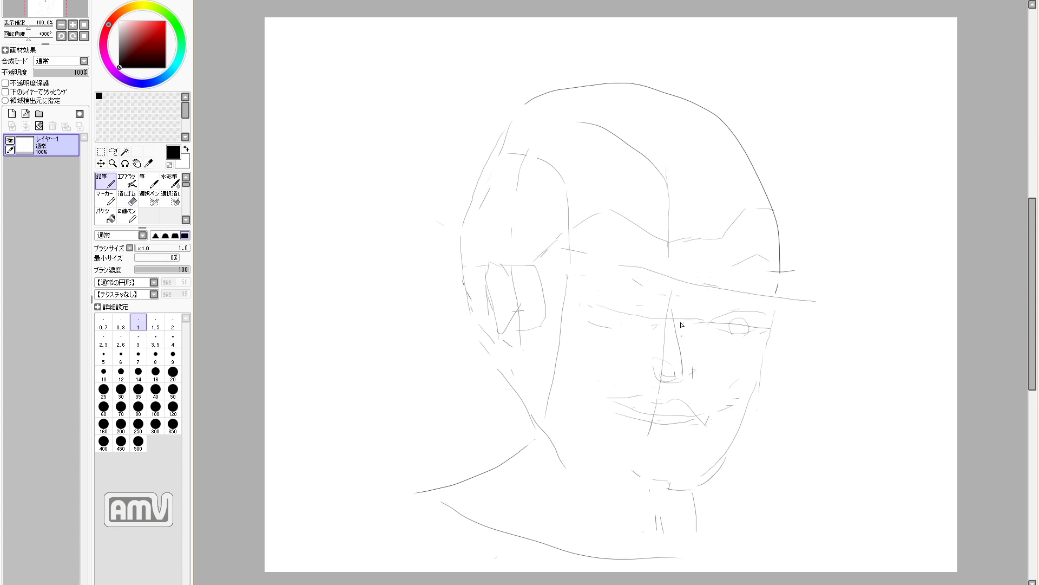
# Step: Redraw the near eye with slanted lids and an iris circle, and touch up the far eye's inner corner
pyautogui.press('e')
pyautogui.press('n')
pyautogui.moveTo(697, 321)
pyautogui.mouseDown()
pyautogui.moveTo(710, 324)
pyautogui.moveTo(715, 310)
pyautogui.mouseUp()
pyautogui.press('e')
pyautogui.press('n')
pyautogui.moveTo(620, 295); pyautogui.dragTo(642, 315)
pyautogui.moveTo(591, 284); pyautogui.dragTo(609, 292)
pyautogui.moveTo(581, 300)
pyautogui.mouseDown()
pyautogui.moveTo(611, 320)
pyautogui.moveTo(636, 314)
pyautogui.mouseUp()
pyautogui.press('e')
pyautogui.moveTo(593, 285)
pyautogui.mouseDown()
pyautogui.moveTo(608, 284)
pyautogui.moveTo(602, 316)
pyautogui.moveTo(623, 317)
pyautogui.moveTo(604, 328)
pyautogui.moveTo(631, 332)
pyautogui.mouseUp()
pyautogui.press('n')
pyautogui.press('e')
pyautogui.press('n')
pyautogui.press('e')
pyautogui.press('n')
# Step: Clean up the far eye's outline and draw a curved lower lid beneath its iris
pyautogui.press('e')
pyautogui.moveTo(748, 328)
pyautogui.mouseDown()
pyautogui.moveTo(729, 334)
pyautogui.moveTo(743, 342)
pyautogui.mouseUp()
pyautogui.press('n')
pyautogui.moveTo(734, 323); pyautogui.dragTo(745, 340)
# Step: Draw the near eyebrow slanting down toward the nose and rework the lines around the far brow and eye
pyautogui.moveTo(581, 270); pyautogui.dragTo(662, 301)
pyautogui.moveTo(574, 270)
pyautogui.mouseDown()
pyautogui.moveTo(600, 263)
pyautogui.moveTo(658, 298)
pyautogui.mouseUp()
pyautogui.press('e')
pyautogui.moveTo(768, 260); pyautogui.dragTo(733, 265)
pyautogui.press('n')
pyautogui.moveTo(720, 300)
pyautogui.mouseDown()
pyautogui.moveTo(787, 285)
pyautogui.moveTo(768, 341)
pyautogui.mouseUp()
# Step: Erase the boxy ear and redraw its outer contour and inner folds farther back on the head
pyautogui.press('e')
pyautogui.press('n')
pyautogui.moveTo(483, 203); pyautogui.dragTo(444, 375)
pyautogui.moveTo(446, 327); pyautogui.dragTo(479, 391)
pyautogui.press('e')
pyautogui.moveTo(485, 349)
pyautogui.mouseDown()
pyautogui.moveTo(466, 295)
pyautogui.moveTo(504, 293)
pyautogui.mouseUp()
pyautogui.moveTo(480, 284); pyautogui.dragTo(461, 358)
pyautogui.moveTo(498, 318)
pyautogui.mouseDown()
pyautogui.moveTo(472, 353)
pyautogui.moveTo(510, 424)
pyautogui.moveTo(469, 336)
pyautogui.mouseUp()
pyautogui.press('e')
pyautogui.press('n')
pyautogui.press('e')
pyautogui.press('n')
pyautogui.moveTo(473, 292); pyautogui.dragTo(470, 360)
pyautogui.moveTo(499, 310); pyautogui.dragTo(478, 356)
# Step: Replace the line below the ear with a contour running down the back of the neck
pyautogui.moveTo(457, 294)
pyautogui.mouseDown()
pyautogui.moveTo(464, 376)
pyautogui.moveTo(526, 422)
pyautogui.mouseUp()
pyautogui.press('e')
pyautogui.moveTo(564, 466); pyautogui.dragTo(486, 405)
pyautogui.press('n')
pyautogui.moveTo(474, 366); pyautogui.dragTo(512, 427)
# Step: Redraw the jaw from the near cheek down to a lower chin and up to the far side
pyautogui.moveTo(720, 464)
pyautogui.mouseDown()
pyautogui.moveTo(604, 493)
pyautogui.moveTo(564, 404)
pyautogui.mouseUp()
pyautogui.press('e')
pyautogui.moveTo(589, 470); pyautogui.dragTo(571, 430)
pyautogui.press('n')
pyautogui.moveTo(535, 411); pyautogui.dragTo(587, 468)
pyautogui.hotkey('ctrl', 'z')
pyautogui.moveTo(533, 403); pyautogui.dragTo(601, 483)
# Step: Redraw the neck with a line below the far side of the chin and a back contour curving into the shoulder
pyautogui.press('e')
pyautogui.press('n')
pyautogui.moveTo(694, 509); pyautogui.dragTo(711, 542)
pyautogui.press('e')
pyautogui.press('e')
pyautogui.press('e')
pyautogui.moveTo(435, 490)
pyautogui.mouseDown()
pyautogui.moveTo(534, 439)
pyautogui.moveTo(424, 532)
pyautogui.mouseUp()
pyautogui.press('n')
pyautogui.press('e')
pyautogui.press('n')
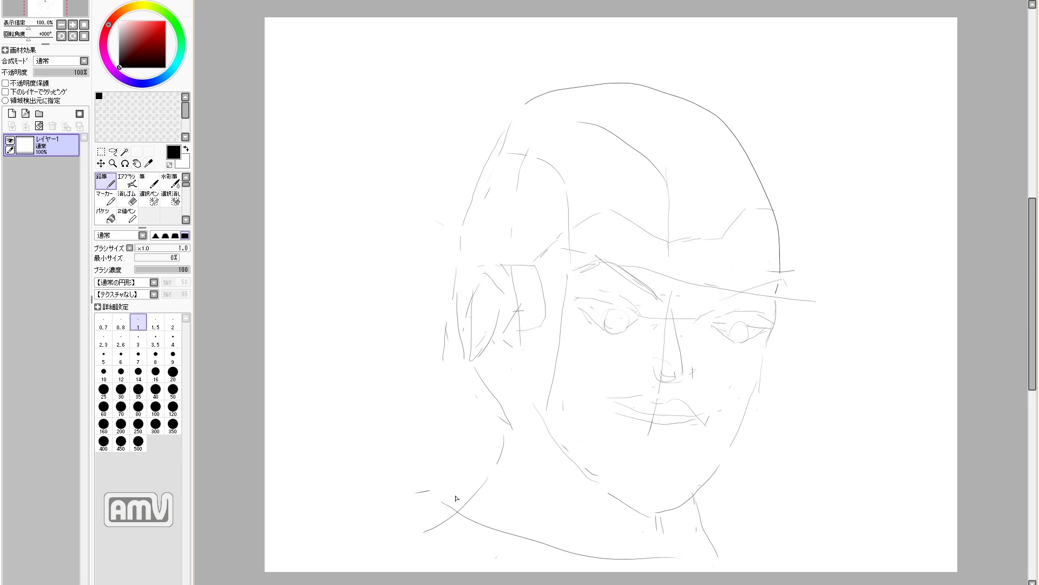
# Step: Redraw the mouth lower on the face with curved lips, and draw the far eyebrow as a slanted stroke
pyautogui.press('e')
pyautogui.moveTo(697, 407)
pyautogui.mouseDown()
pyautogui.moveTo(627, 417)
pyautogui.moveTo(706, 431)
pyautogui.moveTo(649, 414)
pyautogui.mouseUp()
pyautogui.press('n')
pyautogui.press('e')
pyautogui.press('n')
pyautogui.moveTo(640, 415); pyautogui.dragTo(602, 426)
pyautogui.moveTo(675, 418); pyautogui.dragTo(710, 434)
pyautogui.moveTo(625, 431); pyautogui.dragTo(679, 433)
pyautogui.moveTo(701, 434); pyautogui.dragTo(627, 435)
pyautogui.moveTo(728, 301); pyautogui.dragTo(780, 272)
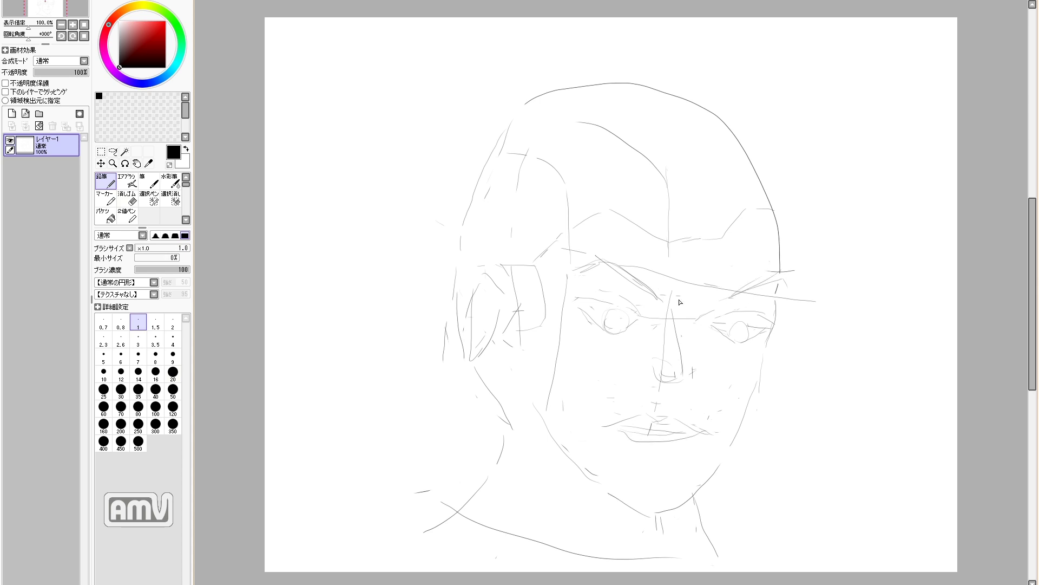
# Step: Erase the nose's front contour and redraw it longer with a lower base
pyautogui.press('e')
pyautogui.moveTo(673, 320); pyautogui.dragTo(680, 379)
pyautogui.press('n')
pyautogui.moveTo(675, 314); pyautogui.dragTo(691, 376)
pyautogui.hotkey('ctrl', 'z')
pyautogui.moveTo(674, 310); pyautogui.dragTo(692, 396)
pyautogui.moveTo(663, 382)
pyautogui.mouseDown()
pyautogui.moveTo(686, 390)
pyautogui.moveTo(659, 390)
pyautogui.mouseUp()
# Step: Redraw the ear's front edge and inner folds, and connect its top to the temple line
pyautogui.press('e')
pyautogui.press('n')
pyautogui.moveTo(538, 262)
pyautogui.mouseDown()
pyautogui.moveTo(544, 324)
pyautogui.moveTo(523, 360)
pyautogui.mouseUp()
pyautogui.press('e')
pyautogui.moveTo(512, 281); pyautogui.dragTo(520, 345)
pyautogui.press('n')
pyautogui.moveTo(505, 306); pyautogui.dragTo(526, 356)
pyautogui.moveTo(477, 331); pyautogui.dragTo(487, 354)
pyautogui.press('e')
pyautogui.moveTo(472, 303)
pyautogui.mouseDown()
pyautogui.moveTo(472, 346)
pyautogui.moveTo(493, 359)
pyautogui.mouseUp()
pyautogui.press('n')
pyautogui.press('e')
pyautogui.press('n')
pyautogui.press('e')
pyautogui.moveTo(509, 265); pyautogui.dragTo(521, 265)
pyautogui.press('n')
pyautogui.moveTo(556, 236); pyautogui.dragTo(535, 262)
# Step: Replace the angular far half of the hairline with a curve from the centre line to the head's far edge
pyautogui.press('e')
pyautogui.moveTo(708, 238)
pyautogui.mouseDown()
pyautogui.moveTo(657, 236)
pyautogui.moveTo(728, 230)
pyautogui.mouseUp()
pyautogui.press('n')
pyautogui.press('e')
pyautogui.press('n')
pyautogui.moveTo(670, 244); pyautogui.dragTo(780, 221)
pyautogui.press('e')
pyautogui.press('n')
# Step: Replace the peaked near half of the hairline with a smooth curve from the temple to the centre line
pyautogui.moveTo(597, 225); pyautogui.dragTo(650, 224)
pyautogui.press('e')
pyautogui.moveTo(753, 225)
pyautogui.mouseDown()
pyautogui.moveTo(777, 223)
pyautogui.moveTo(778, 237)
pyautogui.mouseUp()
pyautogui.press('n')
pyautogui.press('e')
pyautogui.moveTo(617, 219); pyautogui.dragTo(650, 236)
pyautogui.press('n')
pyautogui.moveTo(570, 226); pyautogui.dragTo(679, 243)
pyautogui.press('n')
pyautogui.press('e')
pyautogui.press('n')
# Step: Rework the hairline from the forehead's centre to the far edge and clean up the stray lines there
pyautogui.press('e')
pyautogui.moveTo(745, 244)
pyautogui.mouseDown()
pyautogui.moveTo(787, 223)
pyautogui.moveTo(790, 247)
pyautogui.moveTo(787, 219)
pyautogui.mouseUp()
pyautogui.press('n')
pyautogui.press('e')
pyautogui.press('n')
pyautogui.moveTo(672, 240)
pyautogui.mouseDown()
pyautogui.moveTo(643, 223)
pyautogui.moveTo(699, 221)
pyautogui.mouseUp()
pyautogui.press('n')
pyautogui.press('e')
pyautogui.moveTo(779, 229)
pyautogui.mouseDown()
pyautogui.moveTo(695, 241)
pyautogui.moveTo(788, 216)
pyautogui.mouseUp()
pyautogui.press('n')
pyautogui.press('e')
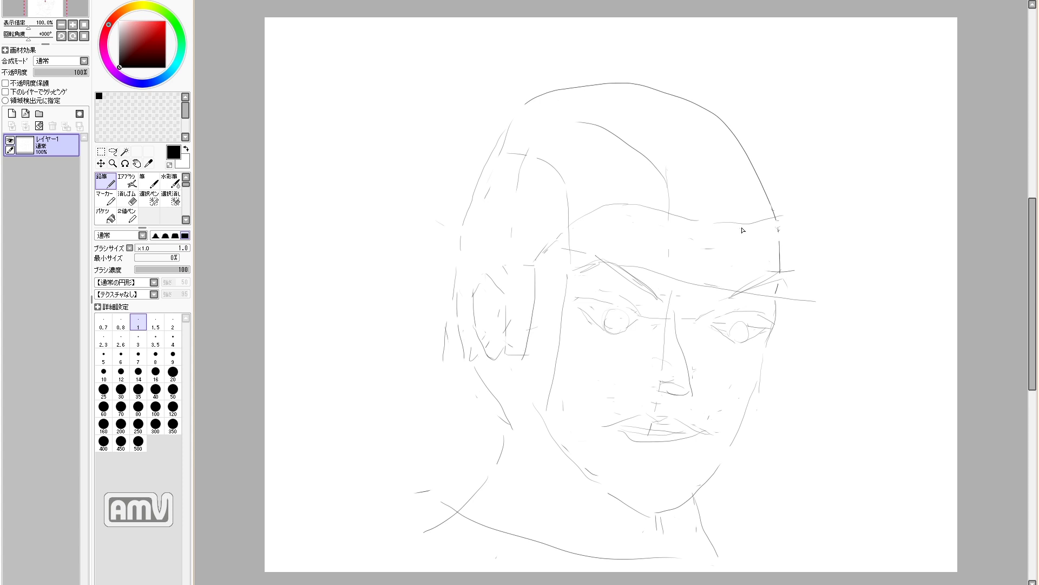
# Step: Rework both eyes, redrawing the irises shifted toward the far side of the face
pyautogui.press('e')
pyautogui.press('n')
pyautogui.moveTo(737, 311)
pyautogui.mouseDown()
pyautogui.moveTo(710, 313)
pyautogui.moveTo(777, 320)
pyautogui.moveTo(738, 310)
pyautogui.moveTo(745, 342)
pyautogui.moveTo(757, 328)
pyautogui.mouseUp()
pyautogui.press('e')
pyautogui.press('n')
pyautogui.press('e')
pyautogui.moveTo(637, 327); pyautogui.dragTo(575, 302)
pyautogui.hotkey('ctrl', 'z')
pyautogui.moveTo(618, 307)
pyautogui.mouseDown()
pyautogui.moveTo(611, 327)
pyautogui.moveTo(632, 310)
pyautogui.moveTo(618, 310)
pyautogui.mouseUp()
pyautogui.press('e')
pyautogui.press('n')
# Step: Redraw the nose's front line from between the brows down to the tip, and clean up its stray strokes
pyautogui.moveTo(683, 317); pyautogui.dragTo(689, 379)
pyautogui.moveTo(683, 312)
pyautogui.mouseDown()
pyautogui.moveTo(697, 362)
pyautogui.moveTo(686, 395)
pyautogui.mouseUp()
pyautogui.press('e')
pyautogui.press('n')
pyautogui.press('e')
pyautogui.press('n')
# Step: Erase the old mouth and sketch new lips lower and closer to the far cheek
pyautogui.moveTo(648, 444)
pyautogui.mouseDown()
pyautogui.moveTo(715, 447)
pyautogui.moveTo(644, 440)
pyautogui.moveTo(713, 433)
pyautogui.mouseUp()
pyautogui.moveTo(650, 445); pyautogui.dragTo(725, 449)
pyautogui.press('e')
pyautogui.moveTo(663, 414); pyautogui.dragTo(720, 446)
pyautogui.press('n')
pyautogui.moveTo(620, 430)
pyautogui.mouseDown()
pyautogui.moveTo(693, 450)
pyautogui.moveTo(675, 433)
pyautogui.mouseUp()
pyautogui.press('e')
pyautogui.press('n')
pyautogui.moveTo(671, 424)
pyautogui.mouseDown()
pyautogui.moveTo(632, 432)
pyautogui.moveTo(727, 446)
pyautogui.mouseUp()
pyautogui.moveTo(656, 425)
pyautogui.mouseDown()
pyautogui.moveTo(630, 439)
pyautogui.moveTo(711, 462)
pyautogui.mouseUp()
# Step: Erase the old nose tip and bridge, and sketch a new bridge line from the inner brow
pyautogui.press('e')
pyautogui.moveTo(662, 383)
pyautogui.mouseDown()
pyautogui.moveTo(684, 399)
pyautogui.moveTo(690, 354)
pyautogui.moveTo(671, 399)
pyautogui.moveTo(684, 407)
pyautogui.mouseUp()
pyautogui.press('n')
pyautogui.moveTo(690, 401); pyautogui.dragTo(688, 349)
pyautogui.press('e')
pyautogui.moveTo(684, 314)
pyautogui.mouseDown()
pyautogui.moveTo(689, 353)
pyautogui.moveTo(702, 354)
pyautogui.moveTo(671, 320)
pyautogui.mouseUp()
pyautogui.press('n')
pyautogui.press('e')
pyautogui.moveTo(673, 323); pyautogui.dragTo(684, 359)
# Step: Redraw the nose's outer contour closer to the far cheek and outline the underside of its tip
pyautogui.press('n')
pyautogui.moveTo(689, 359)
pyautogui.mouseDown()
pyautogui.moveTo(688, 327)
pyautogui.moveTo(715, 395)
pyautogui.moveTo(676, 410)
pyautogui.mouseUp()
pyautogui.press('e')
pyautogui.press('n')
pyautogui.moveTo(688, 326)
pyautogui.mouseDown()
pyautogui.moveTo(674, 388)
pyautogui.moveTo(704, 422)
pyautogui.mouseUp()
pyautogui.moveTo(713, 395); pyautogui.dragTo(677, 388)
pyautogui.moveTo(674, 388)
pyautogui.mouseDown()
pyautogui.moveTo(668, 407)
pyautogui.moveTo(675, 402)
pyautogui.mouseUp()
# Step: Refine the round irises of the near and far eyes inside their lids
pyautogui.press('e')
pyautogui.press('n')
pyautogui.moveTo(637, 315)
pyautogui.mouseDown()
pyautogui.moveTo(578, 301)
pyautogui.moveTo(602, 306)
pyautogui.moveTo(578, 311)
pyautogui.moveTo(638, 324)
pyautogui.mouseUp()
pyautogui.press('e')
pyautogui.press('n')
pyautogui.moveTo(755, 324); pyautogui.dragTo(746, 344)
# Step: Clear leftover nose strokes, then clean up the lips and redraw the mouth's far corner
pyautogui.press('e')
pyautogui.moveTo(671, 383); pyautogui.dragTo(684, 341)
pyautogui.press('n')
pyautogui.press('e')
pyautogui.moveTo(707, 445)
pyautogui.mouseDown()
pyautogui.moveTo(640, 446)
pyautogui.moveTo(726, 459)
pyautogui.moveTo(640, 471)
pyautogui.mouseUp()
pyautogui.press('n')
pyautogui.press('e')
pyautogui.press('n')
pyautogui.moveTo(725, 444)
pyautogui.mouseDown()
pyautogui.moveTo(651, 462)
pyautogui.moveTo(648, 474)
pyautogui.moveTo(732, 458)
pyautogui.mouseUp()
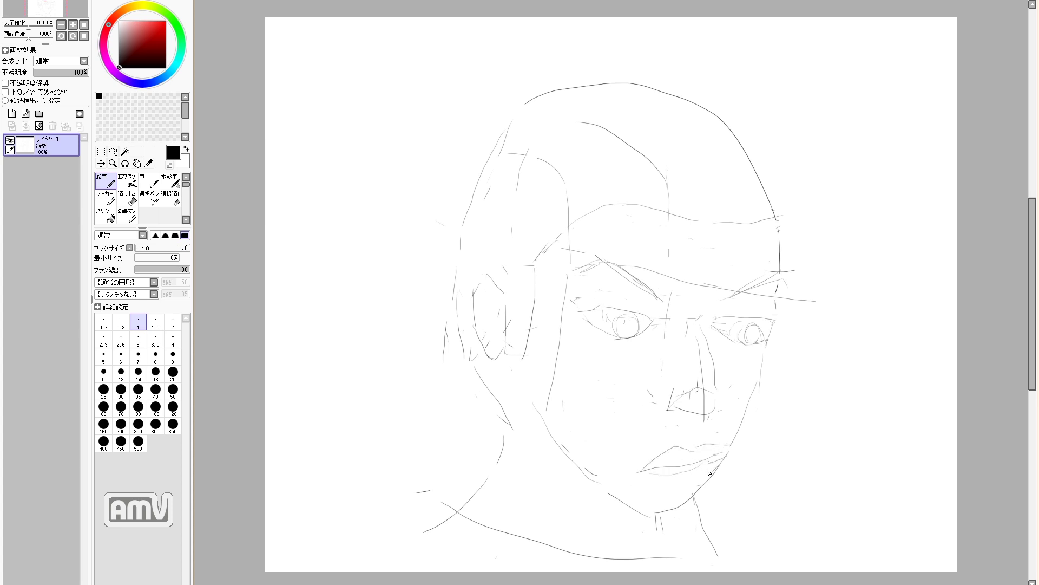
# Step: Darken the far eyebrow and reinforce the upper and lower lids of both eyes
pyautogui.moveTo(737, 301); pyautogui.dragTo(780, 277)
pyautogui.moveTo(715, 319); pyautogui.dragTo(773, 320)
pyautogui.moveTo(712, 327)
pyautogui.mouseDown()
pyautogui.moveTo(767, 323)
pyautogui.moveTo(764, 345)
pyautogui.moveTo(738, 319)
pyautogui.mouseUp()
pyautogui.moveTo(626, 339)
pyautogui.mouseDown()
pyautogui.moveTo(627, 324)
pyautogui.moveTo(652, 323)
pyautogui.mouseUp()
pyautogui.moveTo(584, 310); pyautogui.dragTo(651, 314)
pyautogui.moveTo(582, 315)
pyautogui.mouseDown()
pyautogui.moveTo(628, 334)
pyautogui.moveTo(656, 321)
pyautogui.mouseUp()
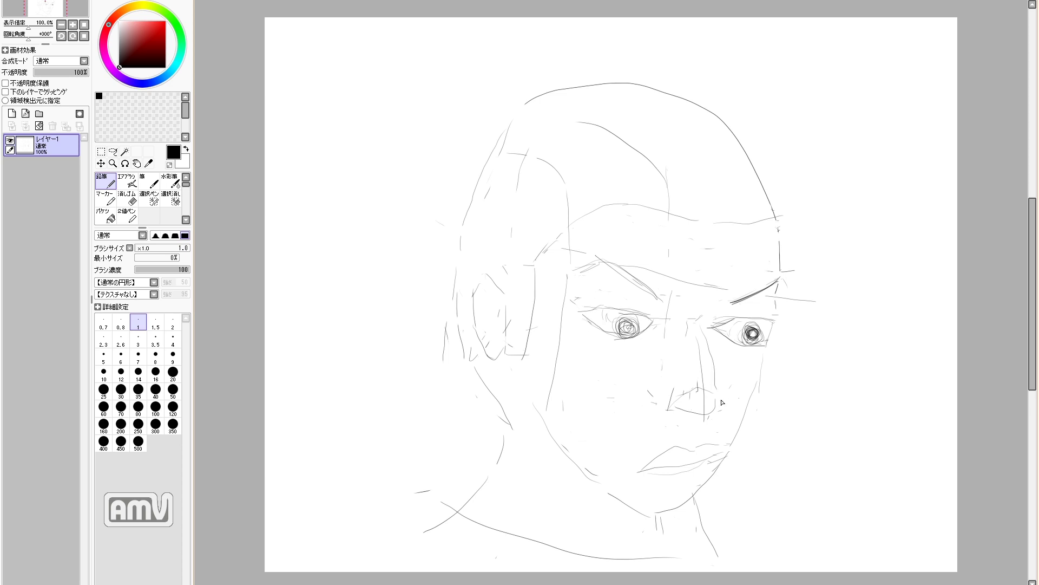
# Step: Clean up the near side of the nose and add short shading strokes along its bridge
pyautogui.press('e')
pyautogui.press('n')
pyautogui.moveTo(655, 345); pyautogui.dragTo(667, 388)
pyautogui.press('e')
pyautogui.press('n')
# Step: Erase the extra line inside the nose and draw the near nostril wing beside the tip
pyautogui.press('e')
pyautogui.moveTo(698, 336)
pyautogui.mouseDown()
pyautogui.moveTo(703, 400)
pyautogui.moveTo(685, 420)
pyautogui.moveTo(667, 418)
pyautogui.mouseUp()
pyautogui.press('n')
pyautogui.press('e')
pyautogui.press('n')
pyautogui.moveTo(664, 409); pyautogui.dragTo(673, 420)
pyautogui.press('e')
pyautogui.press('n')
# Step: Redraw the lips with a defined near corner, a parting line and a lower lip edge, erasing stray strokes
pyautogui.moveTo(645, 466)
pyautogui.mouseDown()
pyautogui.moveTo(702, 462)
pyautogui.moveTo(670, 467)
pyautogui.moveTo(620, 451)
pyautogui.mouseUp()
pyautogui.moveTo(623, 450); pyautogui.dragTo(668, 454)
pyautogui.moveTo(731, 465); pyautogui.dragTo(703, 457)
pyautogui.moveTo(637, 462); pyautogui.dragTo(703, 481)
pyautogui.press('e')
pyautogui.moveTo(625, 451); pyautogui.dragTo(648, 461)
pyautogui.press('n')
pyautogui.moveTo(641, 460)
pyautogui.mouseDown()
pyautogui.moveTo(696, 481)
pyautogui.moveTo(663, 452)
pyautogui.moveTo(718, 474)
pyautogui.mouseUp()
pyautogui.press('e')
pyautogui.press('n')
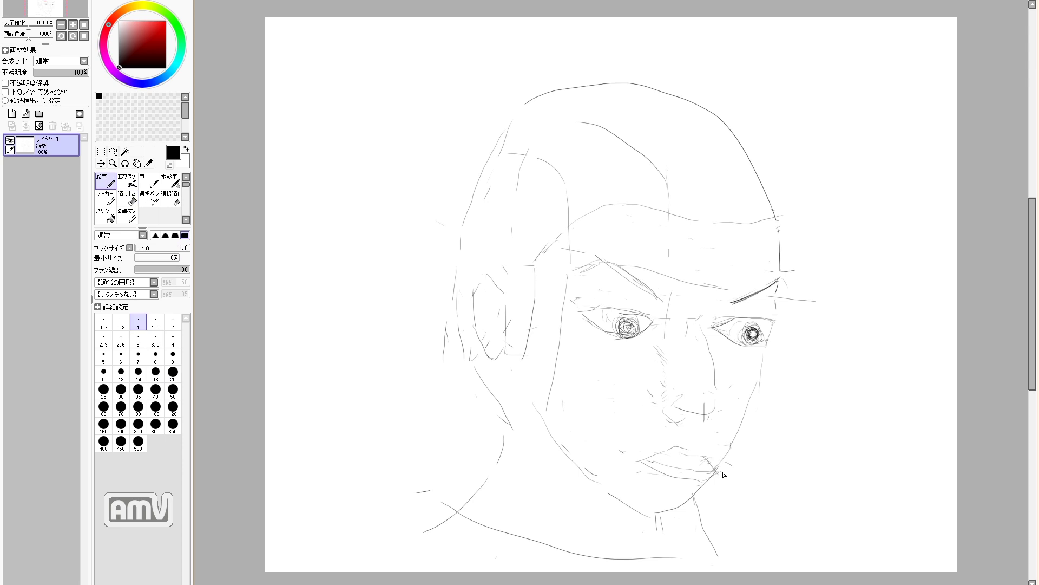
# Step: Redraw the skull outline larger, from the far temple up over the crown to the back of the head
pyautogui.moveTo(784, 240)
pyautogui.mouseDown()
pyautogui.moveTo(720, 120)
pyautogui.moveTo(761, 140)
pyautogui.mouseUp()
pyautogui.press('e')
pyautogui.press('n')
pyautogui.moveTo(791, 189)
pyautogui.mouseDown()
pyautogui.moveTo(743, 87)
pyautogui.moveTo(645, 64)
pyautogui.moveTo(480, 147)
pyautogui.mouseUp()
pyautogui.press('e')
pyautogui.press('n')
pyautogui.press('e')
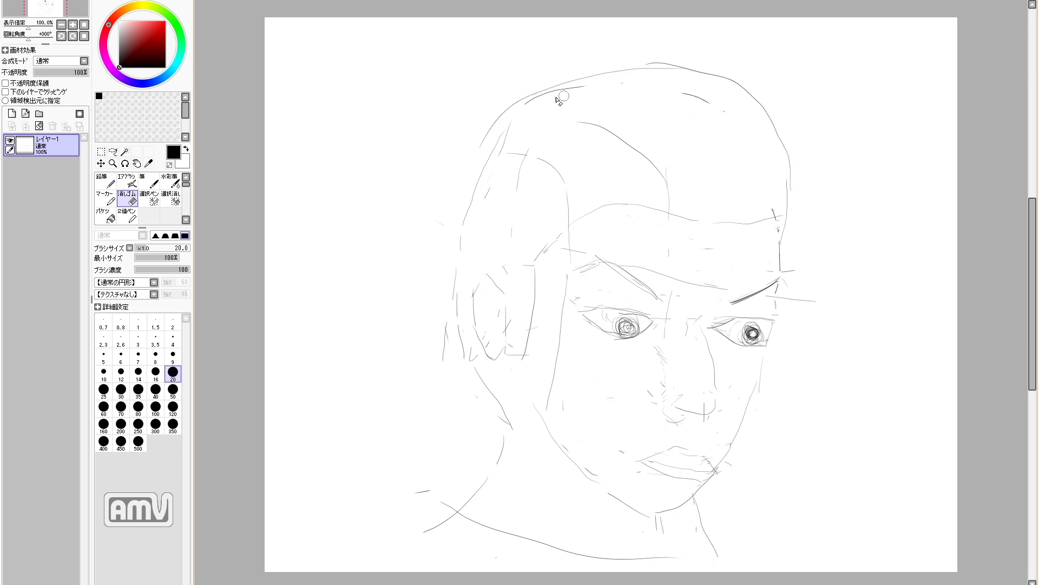
# Step: Replace the rounded back of the skull with an angular hair outline from the crown down to the ear
pyautogui.moveTo(626, 87); pyautogui.dragTo(529, 101)
pyautogui.press('n')
pyautogui.moveTo(653, 62)
pyautogui.mouseDown()
pyautogui.moveTo(466, 222)
pyautogui.moveTo(427, 108)
pyautogui.moveTo(462, 341)
pyautogui.mouseUp()
pyautogui.press('e')
pyautogui.moveTo(478, 189)
pyautogui.mouseDown()
pyautogui.moveTo(464, 141)
pyautogui.moveTo(644, 71)
pyautogui.mouseUp()
pyautogui.moveTo(527, 150); pyautogui.dragTo(505, 180)
pyautogui.press('n')
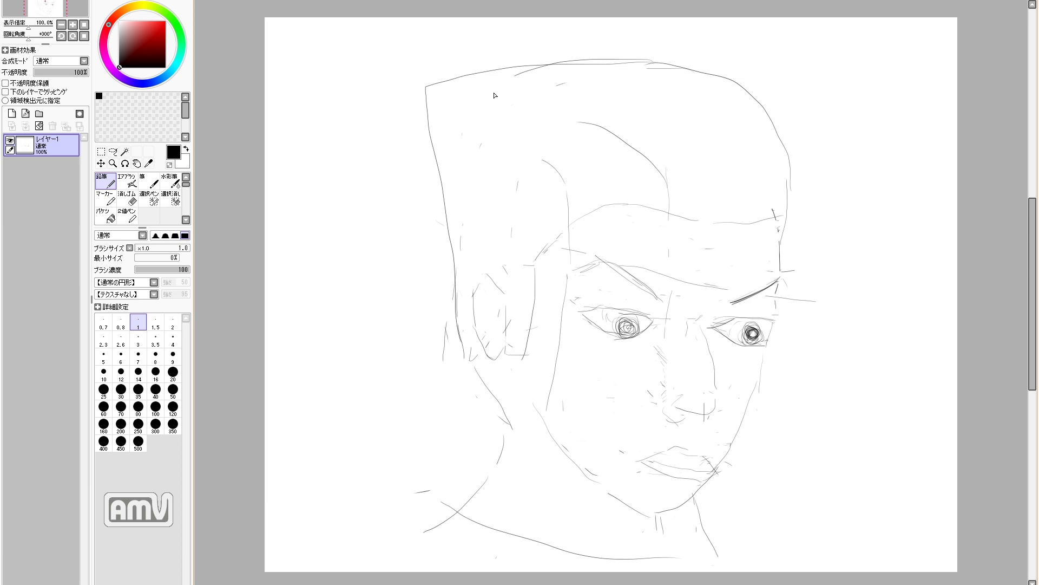
# Step: Save the finished head sketch as 391 and clear the canvas
pyautogui.click(10, 1)
pyautogui.click(48, 43)
pyautogui.write('391')
pyautogui.press('Return')
pyautogui.press('d')
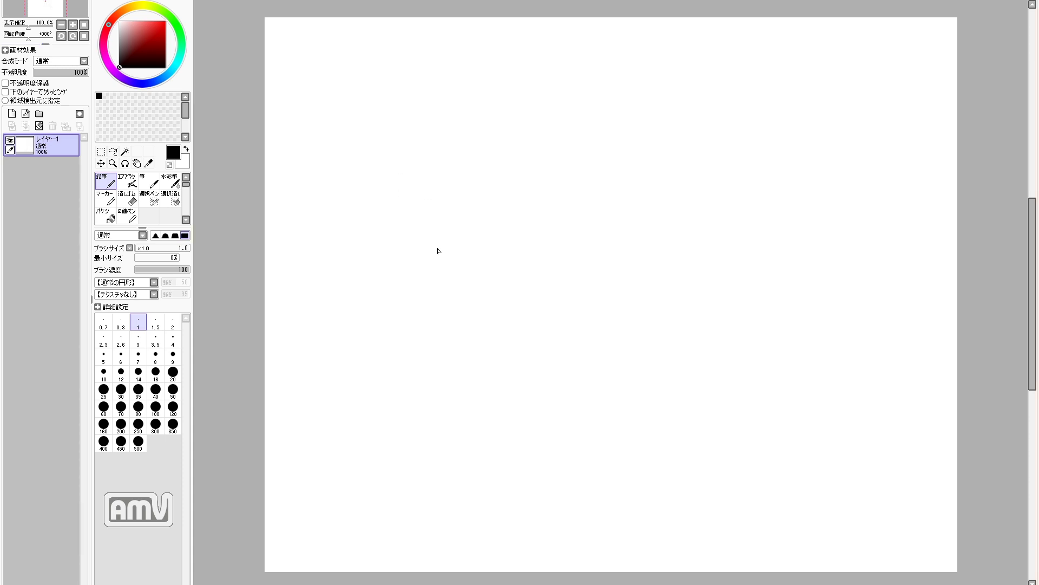
# Step: Draw a large construction circle for a new head in the canvas's upper left area
pyautogui.moveTo(387, 229); pyautogui.dragTo(359, 197)
pyautogui.hotkey('ctrl', 'z')
pyautogui.moveTo(387, 237)
pyautogui.mouseDown()
pyautogui.moveTo(305, 165)
pyautogui.moveTo(356, 73)
pyautogui.moveTo(481, 168)
pyautogui.moveTo(355, 249)
pyautogui.mouseUp()
pyautogui.moveTo(332, 214); pyautogui.dragTo(386, 235)
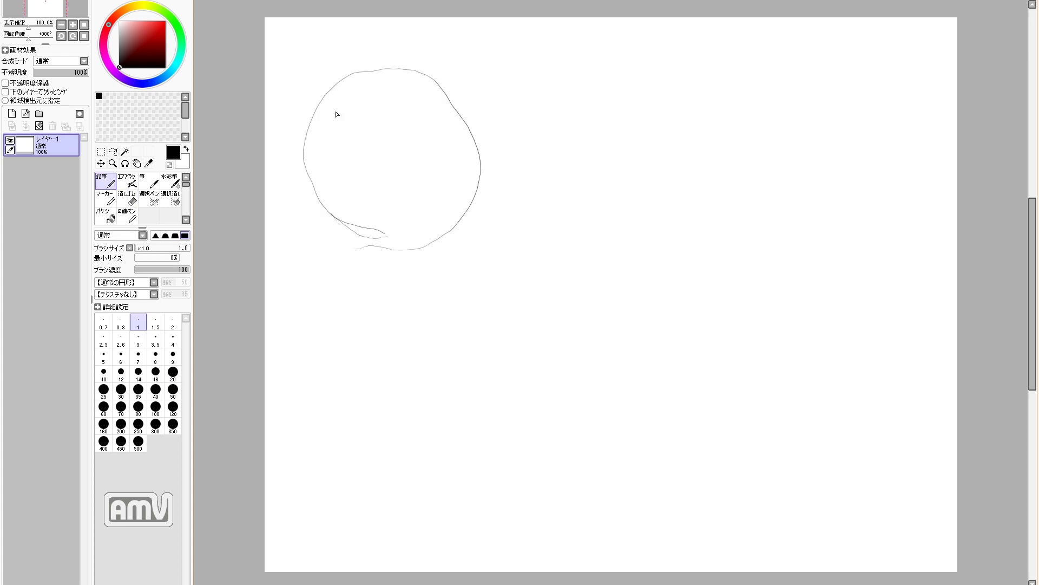
# Step: Draw a tilted brow line across the circle, and add the slanted jaw and face guidelines below it
pyautogui.moveTo(307, 170)
pyautogui.mouseDown()
pyautogui.moveTo(328, 136)
pyautogui.moveTo(404, 74)
pyautogui.moveTo(330, 138)
pyautogui.moveTo(358, 143)
pyautogui.moveTo(445, 82)
pyautogui.mouseUp()
pyautogui.press('e')
pyautogui.press('n')
pyautogui.moveTo(347, 153)
pyautogui.mouseDown()
pyautogui.moveTo(381, 201)
pyautogui.moveTo(467, 209)
pyautogui.mouseUp()
pyautogui.moveTo(394, 114); pyautogui.dragTo(463, 205)
# Step: Redraw the slanted face line below the brow line, and sketch the ear and an eye
pyautogui.press('e')
pyautogui.press('n')
pyautogui.press('e')
pyautogui.press('n')
pyautogui.moveTo(386, 121); pyautogui.dragTo(444, 193)
pyautogui.moveTo(326, 174)
pyautogui.mouseDown()
pyautogui.moveTo(344, 199)
pyautogui.moveTo(364, 185)
pyautogui.mouseUp()
pyautogui.moveTo(407, 135)
pyautogui.mouseDown()
pyautogui.moveTo(454, 102)
pyautogui.moveTo(456, 130)
pyautogui.moveTo(417, 122)
pyautogui.moveTo(415, 132)
pyautogui.moveTo(430, 119)
pyautogui.mouseUp()
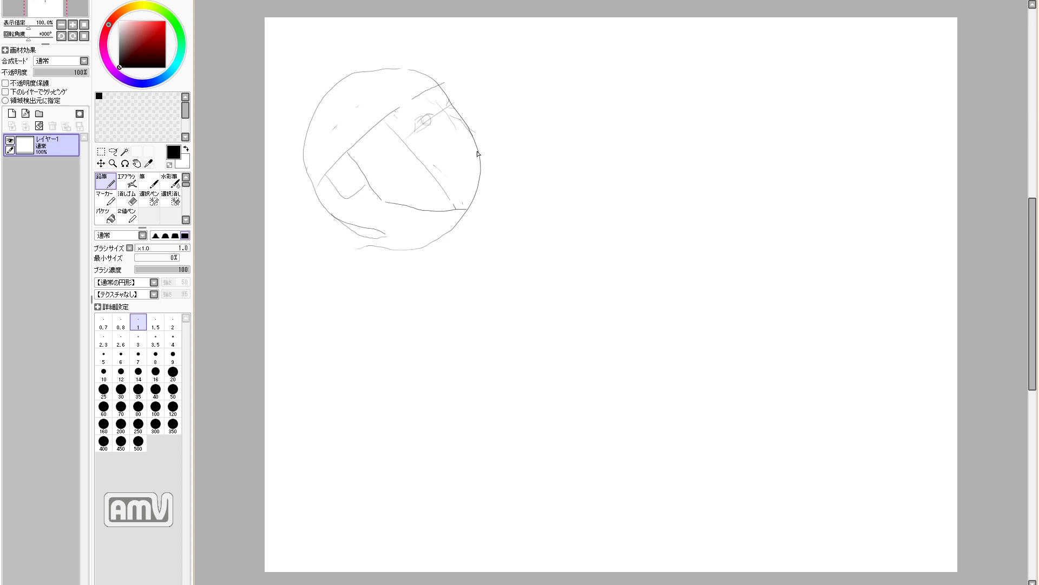
# Step: Mark the nose on the face's outer edge and reshape the ear's outline
pyautogui.moveTo(471, 162); pyautogui.dragTo(481, 146)
pyautogui.moveTo(348, 158); pyautogui.dragTo(360, 194)
pyautogui.moveTo(364, 185); pyautogui.dragTo(342, 196)
# Step: Sketch the back and top of the skull inside the circle and erase the surplus circle lines
pyautogui.moveTo(316, 120); pyautogui.dragTo(319, 182)
pyautogui.moveTo(306, 176)
pyautogui.mouseDown()
pyautogui.moveTo(313, 130)
pyautogui.moveTo(313, 187)
pyautogui.mouseUp()
pyautogui.moveTo(313, 140)
pyautogui.mouseDown()
pyautogui.moveTo(325, 98)
pyautogui.moveTo(414, 69)
pyautogui.moveTo(386, 74)
pyautogui.mouseUp()
pyautogui.press('e')
pyautogui.press('n')
pyautogui.press('e')
pyautogui.press('n')
pyautogui.press('e')
pyautogui.press('n')
# Step: Refine the lower back of the head, continuing its outline from behind the ear to the neck
pyautogui.moveTo(312, 142)
pyautogui.mouseDown()
pyautogui.moveTo(313, 188)
pyautogui.moveTo(381, 238)
pyautogui.mouseUp()
pyautogui.press('e')
pyautogui.press('n')
pyautogui.moveTo(323, 191); pyautogui.dragTo(346, 224)
pyautogui.moveTo(357, 229); pyautogui.dragTo(385, 246)
# Step: Erase the surplus circle outline around the chin and redraw the underside of the jaw
pyautogui.press('e')
pyautogui.moveTo(468, 209)
pyautogui.mouseDown()
pyautogui.moveTo(411, 207)
pyautogui.moveTo(474, 198)
pyautogui.moveTo(458, 210)
pyautogui.moveTo(404, 209)
pyautogui.mouseUp()
pyautogui.press('n')
pyautogui.press('e')
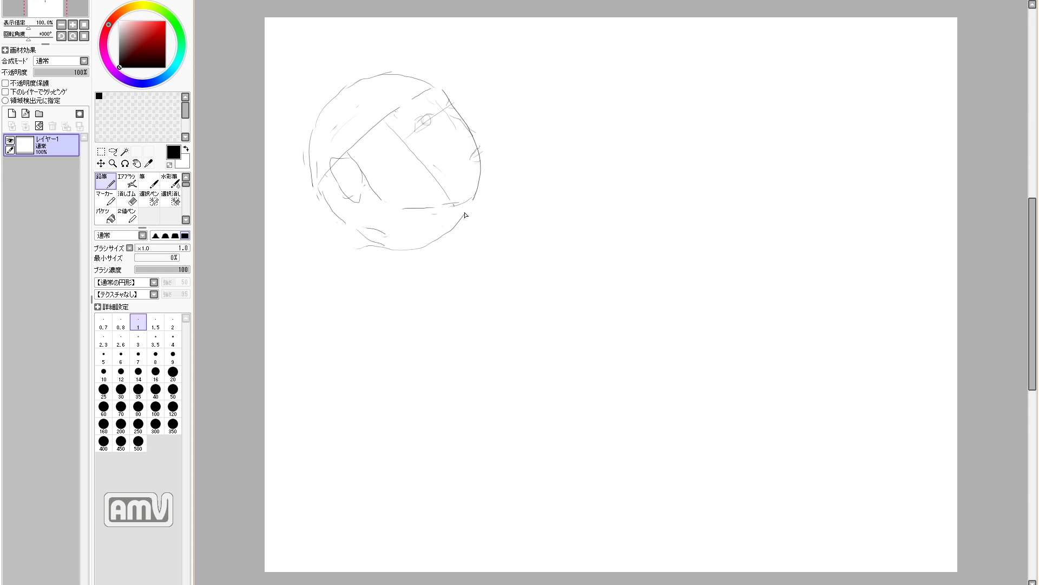
pyautogui.press('e')
pyautogui.moveTo(467, 213); pyautogui.dragTo(443, 236)
pyautogui.press('n')
# Step: Sketch the front of the neck below the chin and the nape behind the ear, erasing stray strokes between attempts
pyautogui.moveTo(462, 203); pyautogui.dragTo(456, 238)
pyautogui.press('e')
pyautogui.moveTo(332, 210); pyautogui.dragTo(325, 197)
pyautogui.press('n')
pyautogui.moveTo(323, 200)
pyautogui.mouseDown()
pyautogui.moveTo(366, 215)
pyautogui.moveTo(378, 242)
pyautogui.moveTo(380, 223)
pyautogui.moveTo(401, 232)
pyautogui.moveTo(410, 250)
pyautogui.moveTo(370, 222)
pyautogui.mouseUp()
pyautogui.hotkey('ctrl', 'z')
pyautogui.press('e')
pyautogui.press('n')
pyautogui.press('e')
pyautogui.press('n')
pyautogui.press('e')
pyautogui.press('n')
pyautogui.moveTo(370, 223); pyautogui.dragTo(366, 272)
pyautogui.hotkey('ctrl', 'z')
# Step: Replace part of the straight brow guideline with a hairline in front of the ear and sketch the brow above the eye
pyautogui.press('e')
pyautogui.moveTo(371, 128); pyautogui.dragTo(359, 139)
pyautogui.press('n')
pyautogui.moveTo(369, 180)
pyautogui.mouseDown()
pyautogui.moveTo(375, 163)
pyautogui.moveTo(355, 130)
pyautogui.moveTo(361, 142)
pyautogui.moveTo(368, 94)
pyautogui.moveTo(402, 106)
pyautogui.mouseUp()
pyautogui.press('e')
pyautogui.moveTo(402, 104); pyautogui.dragTo(427, 103)
pyautogui.press('e')
pyautogui.press('n')
# Step: Reshape the forehead and the top of the skull, erasing the old outline strokes
pyautogui.moveTo(442, 95); pyautogui.dragTo(434, 80)
pyautogui.press('e')
pyautogui.moveTo(366, 101)
pyautogui.mouseDown()
pyautogui.moveTo(358, 143)
pyautogui.moveTo(413, 73)
pyautogui.moveTo(379, 76)
pyautogui.mouseUp()
pyautogui.press('n')
pyautogui.press('e')
pyautogui.press('n')
pyautogui.press('e')
pyautogui.press('n')
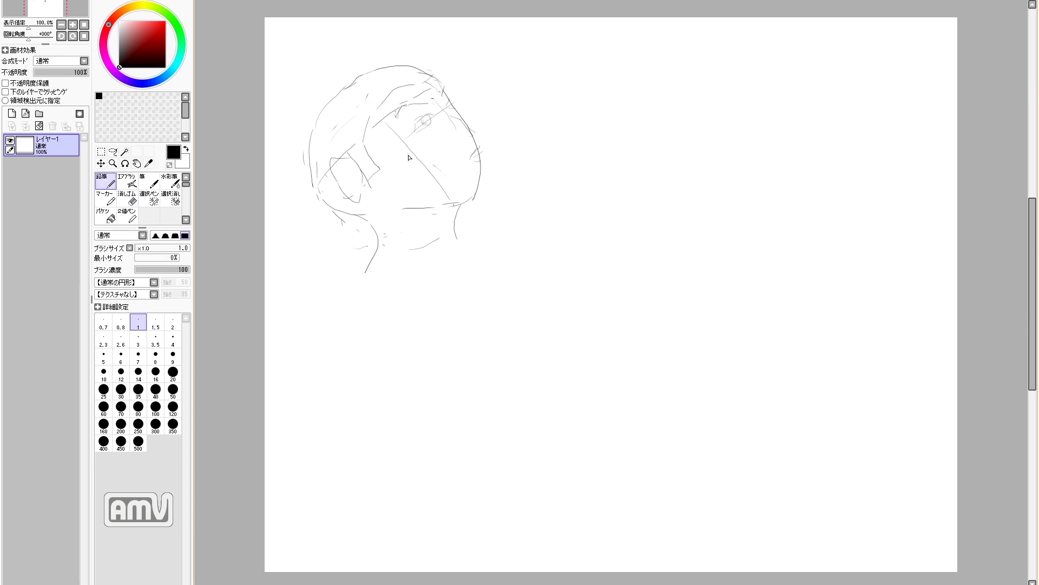
# Step: Add short strokes at the nape and forehead, and erase the slanted face guideline
pyautogui.press('e')
pyautogui.press('n')
pyautogui.moveTo(340, 218)
pyautogui.mouseDown()
pyautogui.moveTo(312, 165)
pyautogui.moveTo(352, 220)
pyautogui.mouseUp()
pyautogui.moveTo(434, 82); pyautogui.dragTo(426, 91)
pyautogui.press('e')
pyautogui.moveTo(403, 138); pyautogui.dragTo(447, 195)
pyautogui.press('n')
# Step: Sketch the nose and mouth profile on the face's outer edge, erasing the circle line around them
pyautogui.moveTo(459, 122)
pyautogui.mouseDown()
pyautogui.moveTo(474, 132)
pyautogui.moveTo(468, 142)
pyautogui.moveTo(463, 124)
pyautogui.moveTo(473, 127)
pyautogui.moveTo(475, 161)
pyautogui.mouseUp()
pyautogui.press('e')
pyautogui.press('n')
pyautogui.press('e')
pyautogui.press('n')
pyautogui.moveTo(475, 151)
pyautogui.mouseDown()
pyautogui.moveTo(460, 162)
pyautogui.moveTo(474, 163)
pyautogui.mouseUp()
# Step: Draw a large construction circle for a second head beside the finished one, and redraw its uneven side
pyautogui.moveTo(660, 284)
pyautogui.mouseDown()
pyautogui.moveTo(594, 251)
pyautogui.moveTo(735, 244)
pyautogui.moveTo(566, 219)
pyautogui.moveTo(561, 194)
pyautogui.mouseUp()
pyautogui.press('e')
pyautogui.moveTo(770, 149)
pyautogui.mouseDown()
pyautogui.moveTo(753, 201)
pyautogui.moveTo(769, 123)
pyautogui.mouseUp()
pyautogui.press('n')
pyautogui.press('e')
pyautogui.moveTo(558, 146)
pyautogui.mouseDown()
pyautogui.moveTo(565, 120)
pyautogui.moveTo(564, 205)
pyautogui.mouseUp()
pyautogui.press('n')
pyautogui.moveTo(567, 124); pyautogui.dragTo(565, 220)
# Step: Correct the new circle's outline by erasing its rough parts and redrawing the far side
pyautogui.press('e')
pyautogui.moveTo(561, 139); pyautogui.dragTo(600, 85)
pyautogui.press('n')
pyautogui.moveTo(767, 117); pyautogui.dragTo(776, 201)
pyautogui.press('e')
pyautogui.press('n')
pyautogui.moveTo(779, 142)
pyautogui.mouseDown()
pyautogui.moveTo(774, 184)
pyautogui.moveTo(771, 166)
pyautogui.mouseUp()
# Step: Draw a slanted brow line across the new circle and a tilted face centre line running down from it
pyautogui.moveTo(601, 85); pyautogui.dragTo(758, 181)
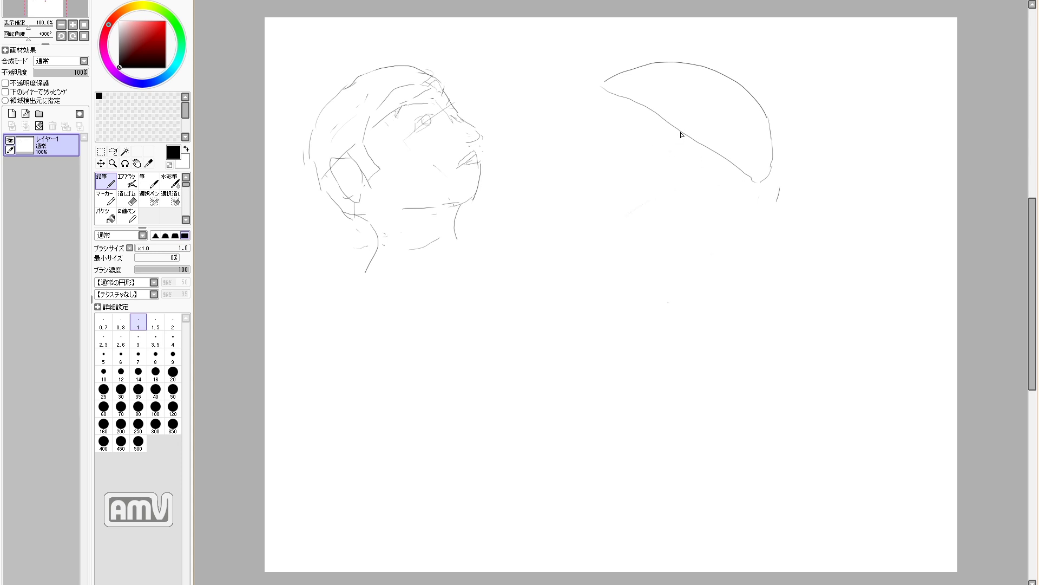
pyautogui.moveTo(685, 137); pyautogui.dragTo(616, 227)
pyautogui.press('e')
pyautogui.press('n')
pyautogui.moveTo(675, 150)
pyautogui.mouseDown()
pyautogui.moveTo(607, 241)
pyautogui.moveTo(612, 262)
pyautogui.mouseUp()
# Step: Sketch the second head's side guidelines, chin and jaw edges, and mark the ear's position beside the brow line
pyautogui.moveTo(631, 102); pyautogui.dragTo(599, 249)
pyautogui.moveTo(621, 263); pyautogui.dragTo(666, 289)
pyautogui.moveTo(771, 173); pyautogui.dragTo(747, 228)
pyautogui.moveTo(687, 288); pyautogui.dragTo(738, 240)
pyautogui.moveTo(760, 188); pyautogui.dragTo(731, 237)
pyautogui.moveTo(609, 94); pyautogui.dragTo(583, 120)
pyautogui.moveTo(579, 130); pyautogui.dragTo(598, 145)
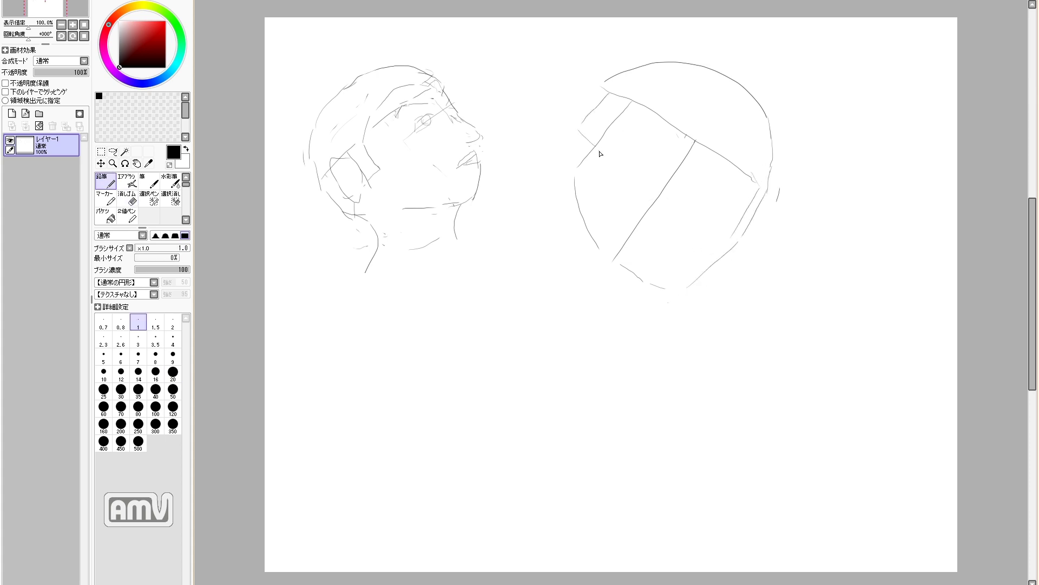
# Step: Try an eye line across the second head's face and erase part of the centre line for the features
pyautogui.moveTo(657, 160); pyautogui.dragTo(702, 191)
pyautogui.press('e')
pyautogui.moveTo(680, 166)
pyautogui.mouseDown()
pyautogui.moveTo(672, 178)
pyautogui.moveTo(751, 227)
pyautogui.moveTo(713, 259)
pyautogui.mouseUp()
pyautogui.press('n')
pyautogui.press('e')
pyautogui.press('n')
# Step: Redraw the second head's far jaw edge and chin in short strokes, erasing the surplus lines
pyautogui.moveTo(740, 242); pyautogui.dragTo(695, 295)
pyautogui.moveTo(665, 292); pyautogui.dragTo(697, 295)
pyautogui.press('e')
pyautogui.press('n')
pyautogui.moveTo(728, 251); pyautogui.dragTo(687, 295)
pyautogui.press('e')
pyautogui.press('n')
pyautogui.press('e')
pyautogui.press('n')
pyautogui.moveTo(725, 266); pyautogui.dragTo(695, 293)
# Step: Try a shifted centre line with eyes, nose and mouth along it, and erase these features
pyautogui.moveTo(726, 178); pyautogui.dragTo(649, 284)
pyautogui.moveTo(684, 178)
pyautogui.mouseDown()
pyautogui.moveTo(701, 187)
pyautogui.moveTo(684, 189)
pyautogui.moveTo(695, 182)
pyautogui.moveTo(732, 207)
pyautogui.moveTo(700, 217)
pyautogui.mouseUp()
pyautogui.moveTo(694, 215)
pyautogui.mouseDown()
pyautogui.moveTo(702, 225)
pyautogui.moveTo(656, 239)
pyautogui.moveTo(690, 267)
pyautogui.moveTo(681, 294)
pyautogui.moveTo(720, 273)
pyautogui.moveTo(741, 237)
pyautogui.mouseUp()
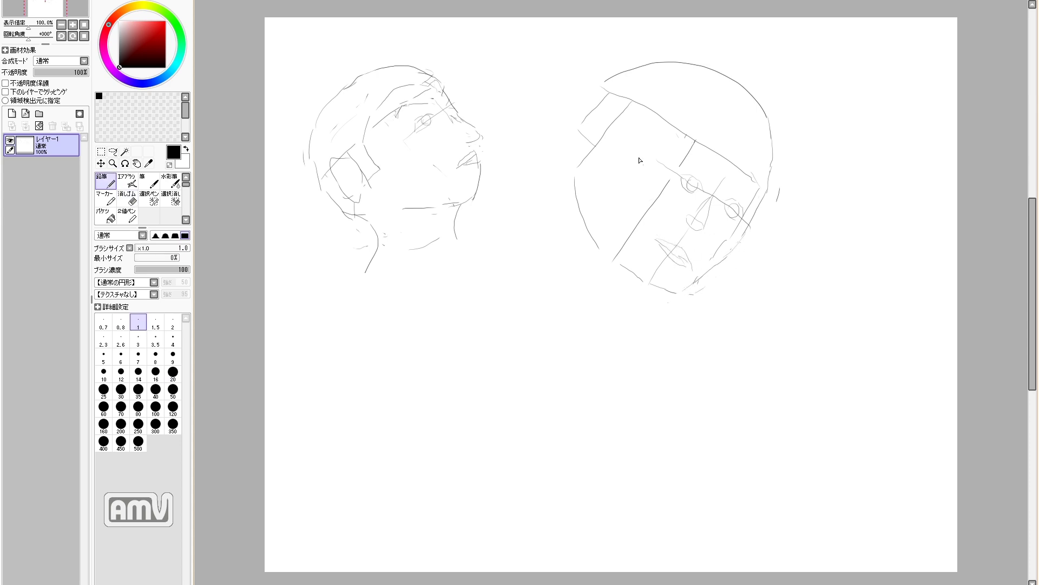
pyautogui.press('e')
pyautogui.moveTo(735, 215)
pyautogui.mouseDown()
pyautogui.moveTo(672, 208)
pyautogui.moveTo(692, 183)
pyautogui.mouseUp()
pyautogui.press('n')
# Step: Erase and redraw the second head's brow line and face guidelines
pyautogui.press('e')
pyautogui.moveTo(628, 106)
pyautogui.mouseDown()
pyautogui.moveTo(601, 141)
pyautogui.moveTo(590, 233)
pyautogui.moveTo(592, 187)
pyautogui.moveTo(639, 112)
pyautogui.moveTo(589, 187)
pyautogui.moveTo(596, 244)
pyautogui.moveTo(688, 264)
pyautogui.moveTo(756, 180)
pyautogui.mouseUp()
pyautogui.press('n')
pyautogui.press('e')
pyautogui.press('n')
pyautogui.press('e')
# Step: Sketch both eyes on either side of the original centre line, and add the nose below them
pyautogui.moveTo(646, 153)
pyautogui.mouseDown()
pyautogui.moveTo(723, 211)
pyautogui.moveTo(715, 204)
pyautogui.mouseUp()
pyautogui.press('n')
pyautogui.moveTo(681, 165)
pyautogui.mouseDown()
pyautogui.moveTo(662, 190)
pyautogui.moveTo(726, 200)
pyautogui.mouseUp()
pyautogui.press('e')
pyautogui.press('n')
pyautogui.moveTo(696, 183); pyautogui.dragTo(731, 193)
pyautogui.moveTo(699, 187); pyautogui.dragTo(725, 201)
pyautogui.moveTo(639, 146)
pyautogui.mouseDown()
pyautogui.moveTo(669, 155)
pyautogui.moveTo(648, 162)
pyautogui.moveTo(678, 170)
pyautogui.moveTo(670, 209)
pyautogui.mouseUp()
pyautogui.moveTo(660, 191); pyautogui.dragTo(652, 206)
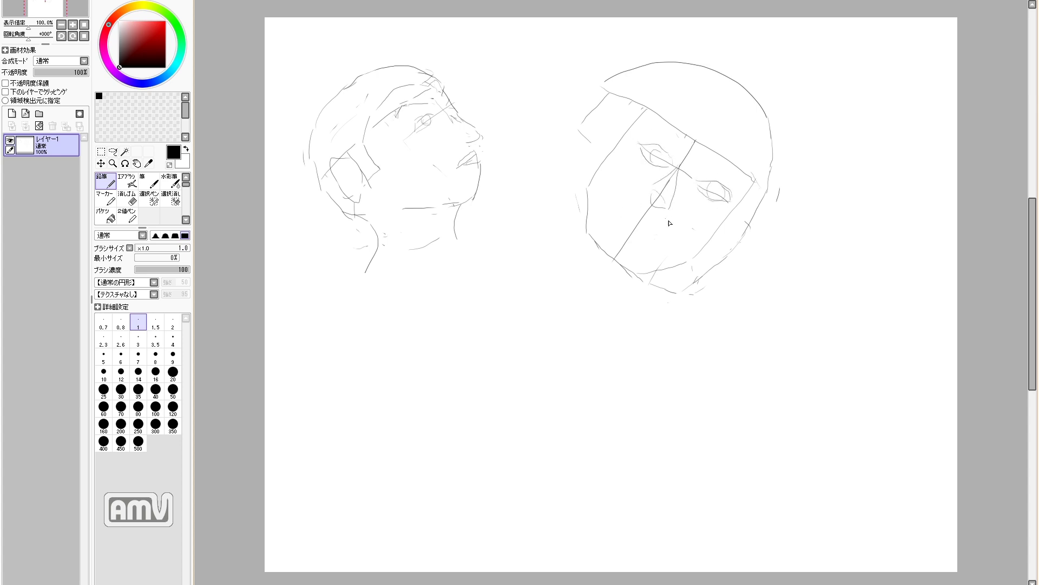
# Step: Sketch the second head's ear, lips and eyebrow, and draw the skull's outline above the ear
pyautogui.moveTo(607, 113)
pyautogui.mouseDown()
pyautogui.moveTo(600, 147)
pyautogui.moveTo(635, 111)
pyautogui.mouseUp()
pyautogui.moveTo(619, 211); pyautogui.dragTo(643, 212)
pyautogui.moveTo(628, 217); pyautogui.dragTo(649, 237)
pyautogui.moveTo(629, 226); pyautogui.dragTo(658, 241)
pyautogui.moveTo(623, 72); pyautogui.dragTo(581, 125)
pyautogui.moveTo(699, 169); pyautogui.dragTo(743, 174)
# Step: Erase and redraw the second head's skull outline from the crown down towards the temple
pyautogui.press('e')
pyautogui.press('n')
pyautogui.moveTo(740, 218); pyautogui.dragTo(706, 247)
pyautogui.moveTo(755, 162)
pyautogui.mouseDown()
pyautogui.moveTo(741, 99)
pyautogui.moveTo(679, 64)
pyautogui.mouseUp()
pyautogui.press('e')
pyautogui.moveTo(680, 62); pyautogui.dragTo(760, 111)
pyautogui.press('n')
pyautogui.moveTo(666, 68)
pyautogui.mouseDown()
pyautogui.moveTo(757, 162)
pyautogui.moveTo(745, 110)
pyautogui.mouseUp()
pyautogui.press('e')
pyautogui.press('n')
pyautogui.moveTo(749, 98); pyautogui.dragTo(772, 146)
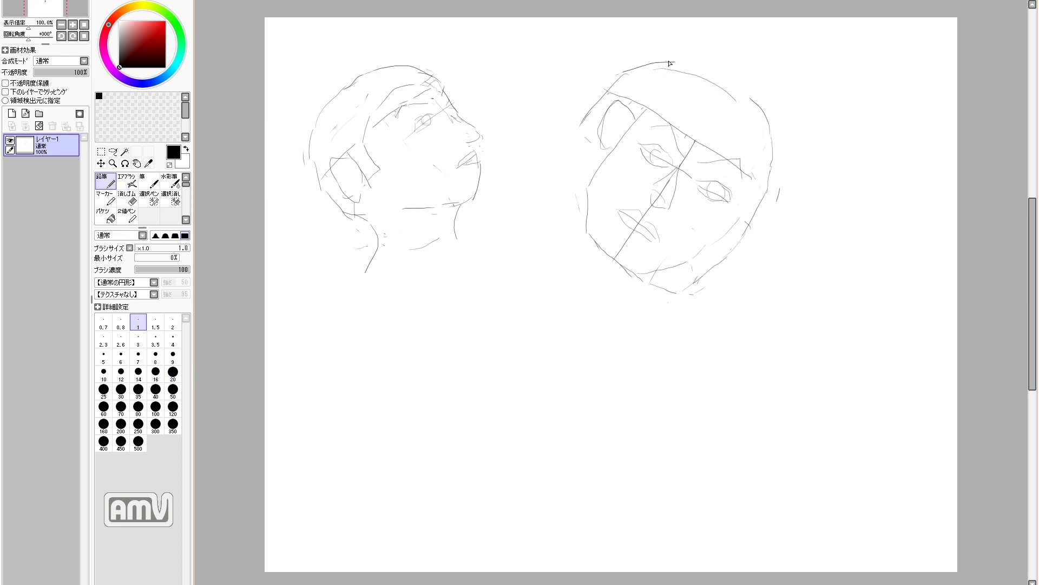
pyautogui.press('e')
pyautogui.press('n')
pyautogui.moveTo(673, 62); pyautogui.dragTo(746, 96)
# Step: Clean up and redraw the second head's jaw, and add lines behind and in front of the ear
pyautogui.press('e')
pyautogui.moveTo(733, 224); pyautogui.dragTo(717, 240)
pyautogui.moveTo(682, 265); pyautogui.dragTo(659, 270)
pyautogui.press('n')
pyautogui.moveTo(744, 226)
pyautogui.mouseDown()
pyautogui.moveTo(680, 274)
pyautogui.moveTo(714, 248)
pyautogui.mouseUp()
pyautogui.moveTo(580, 147); pyautogui.dragTo(572, 216)
pyautogui.moveTo(605, 167)
pyautogui.mouseDown()
pyautogui.moveTo(644, 111)
pyautogui.moveTo(690, 138)
pyautogui.mouseUp()
# Step: Redraw the second head's brow and forehead contour, extending it towards the far temple
pyautogui.press('e')
pyautogui.press('n')
pyautogui.moveTo(644, 134)
pyautogui.mouseDown()
pyautogui.moveTo(684, 127)
pyautogui.moveTo(666, 116)
pyautogui.moveTo(682, 111)
pyautogui.moveTo(703, 126)
pyautogui.mouseUp()
pyautogui.press('e')
pyautogui.press('n')
pyautogui.moveTo(692, 109)
pyautogui.mouseDown()
pyautogui.moveTo(708, 139)
pyautogui.moveTo(760, 159)
pyautogui.moveTo(738, 139)
pyautogui.moveTo(766, 173)
pyautogui.mouseUp()
pyautogui.hotkey('ctrl', 'z')
pyautogui.moveTo(718, 140)
pyautogui.mouseDown()
pyautogui.moveTo(759, 162)
pyautogui.moveTo(766, 157)
pyautogui.mouseUp()
pyautogui.moveTo(758, 153); pyautogui.dragTo(768, 167)
# Step: Erase the second head's eyes and centre line, and redraw both eyes with round irises closer to the far side
pyautogui.press('e')
pyautogui.moveTo(644, 148); pyautogui.dragTo(671, 162)
pyautogui.moveTo(701, 185); pyautogui.dragTo(729, 198)
pyautogui.moveTo(694, 143)
pyautogui.mouseDown()
pyautogui.moveTo(668, 182)
pyautogui.moveTo(701, 176)
pyautogui.moveTo(631, 279)
pyautogui.mouseUp()
pyautogui.press('n')
pyautogui.moveTo(666, 157); pyautogui.dragTo(741, 200)
pyautogui.press('e')
pyautogui.press('n')
pyautogui.moveTo(704, 161)
pyautogui.mouseDown()
pyautogui.moveTo(744, 167)
pyautogui.moveTo(758, 200)
pyautogui.mouseUp()
pyautogui.hotkey('ctrl', 'z')
pyautogui.moveTo(727, 189)
pyautogui.mouseDown()
pyautogui.moveTo(741, 207)
pyautogui.moveTo(749, 192)
pyautogui.mouseUp()
pyautogui.press('e')
# Step: Redraw the second head's nose and centre line, and sketch the mouth and chin around the new centre
pyautogui.moveTo(665, 127); pyautogui.dragTo(692, 176)
pyautogui.press('n')
pyautogui.moveTo(679, 155)
pyautogui.mouseDown()
pyautogui.moveTo(691, 156)
pyautogui.moveTo(632, 275)
pyautogui.mouseUp()
pyautogui.press('e')
pyautogui.press('n')
pyautogui.moveTo(715, 157); pyautogui.dragTo(644, 282)
pyautogui.moveTo(707, 178)
pyautogui.mouseDown()
pyautogui.moveTo(697, 219)
pyautogui.moveTo(699, 178)
pyautogui.moveTo(703, 255)
pyautogui.mouseUp()
pyautogui.press('e')
pyautogui.press('n')
pyautogui.moveTo(649, 230)
pyautogui.mouseDown()
pyautogui.moveTo(713, 258)
pyautogui.moveTo(696, 262)
pyautogui.mouseUp()
pyautogui.hotkey('ctrl', 'z')
pyautogui.moveTo(653, 219)
pyautogui.mouseDown()
pyautogui.moveTo(695, 260)
pyautogui.moveTo(689, 278)
pyautogui.moveTo(609, 266)
pyautogui.moveTo(649, 298)
pyautogui.mouseUp()
# Step: Draw the second head's jaw contour and the line running from behind the ear down the neck
pyautogui.press('e')
pyautogui.press('n')
pyautogui.moveTo(674, 285)
pyautogui.mouseDown()
pyautogui.moveTo(631, 269)
pyautogui.moveTo(583, 183)
pyautogui.mouseUp()
pyautogui.moveTo(589, 128)
pyautogui.mouseDown()
pyautogui.moveTo(581, 221)
pyautogui.moveTo(585, 144)
pyautogui.mouseUp()
pyautogui.press('e')
pyautogui.press('n')
pyautogui.moveTo(578, 144); pyautogui.dragTo(570, 228)
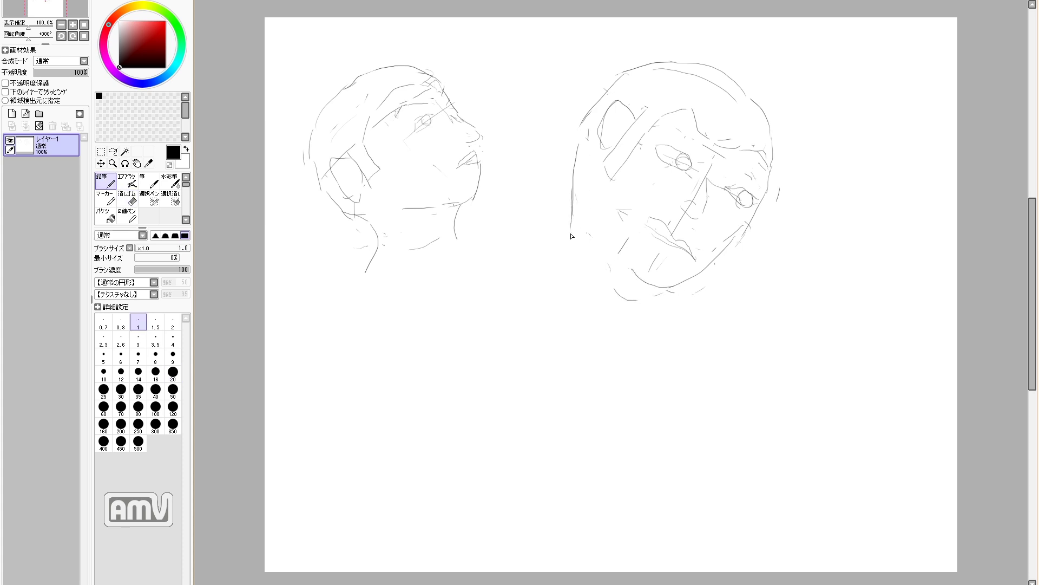
# Step: Touch up the second head's lips and erase the stray construction lines around the chin
pyautogui.moveTo(639, 225); pyautogui.dragTo(660, 243)
pyautogui.moveTo(645, 227); pyautogui.dragTo(661, 244)
pyautogui.press('e')
pyautogui.moveTo(633, 301); pyautogui.dragTo(626, 243)
# Step: Draw a large construction circle for a third head below the first, with a curved brow line and a jaw edge
pyautogui.press('n')
pyautogui.moveTo(440, 510)
pyautogui.mouseDown()
pyautogui.moveTo(409, 498)
pyautogui.moveTo(580, 366)
pyautogui.moveTo(437, 521)
pyautogui.mouseUp()
pyautogui.moveTo(353, 412)
pyautogui.mouseDown()
pyautogui.moveTo(385, 428)
pyautogui.moveTo(582, 404)
pyautogui.mouseUp()
pyautogui.press('e')
pyautogui.press('n')
pyautogui.moveTo(429, 506)
pyautogui.mouseDown()
pyautogui.moveTo(399, 494)
pyautogui.moveTo(497, 514)
pyautogui.mouseUp()
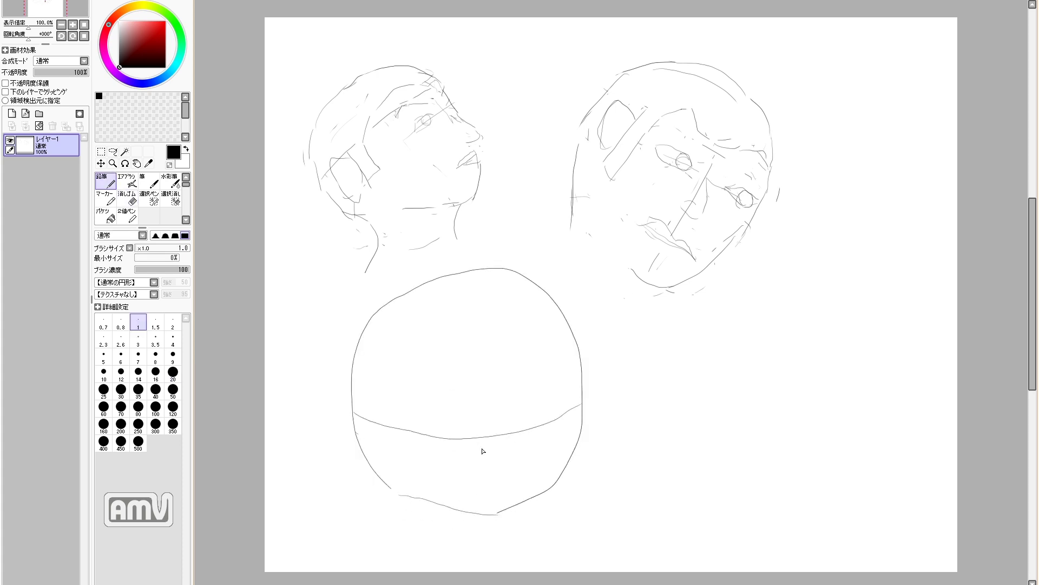
# Step: Replace the third head's curved brow line with a steep diagonal one, and erase part of the circle's lower edge
pyautogui.press('e')
pyautogui.moveTo(354, 413); pyautogui.dragTo(583, 404)
pyautogui.press('n')
pyautogui.moveTo(571, 337); pyautogui.dragTo(368, 467)
pyautogui.press('e')
pyautogui.moveTo(466, 526); pyautogui.dragTo(496, 513)
# Step: Sketch the third head's side of the face and jaw, and add the eye guideline and ear outline
pyautogui.press('n')
pyautogui.moveTo(504, 398)
pyautogui.mouseDown()
pyautogui.moveTo(531, 444)
pyautogui.moveTo(526, 506)
pyautogui.mouseUp()
pyautogui.moveTo(533, 434); pyautogui.dragTo(538, 455)
pyautogui.moveTo(540, 460)
pyautogui.mouseDown()
pyautogui.moveTo(524, 515)
pyautogui.moveTo(485, 539)
pyautogui.mouseUp()
pyautogui.moveTo(392, 490); pyautogui.dragTo(473, 535)
pyautogui.press('e')
pyautogui.press('n')
pyautogui.moveTo(395, 482); pyautogui.dragTo(495, 425)
pyautogui.moveTo(528, 377); pyautogui.dragTo(547, 430)
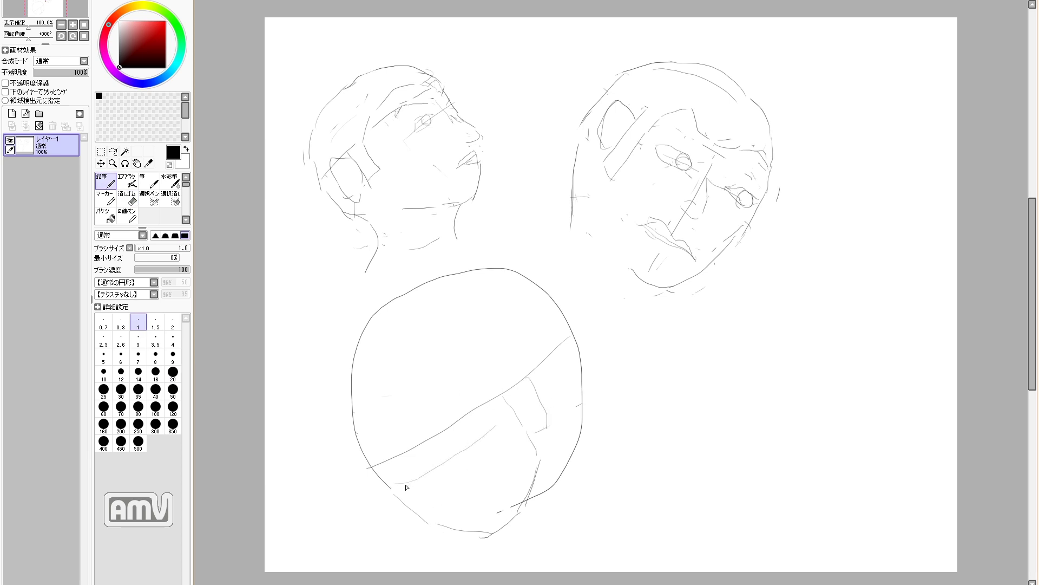
# Step: Sketch the third head's nose and both eyes along the tilted eye guideline
pyautogui.press('e')
pyautogui.moveTo(433, 446)
pyautogui.mouseDown()
pyautogui.moveTo(491, 529)
pyautogui.moveTo(447, 502)
pyautogui.moveTo(484, 540)
pyautogui.mouseUp()
pyautogui.press('n')
pyautogui.press('e')
pyautogui.press('n')
pyautogui.moveTo(410, 482); pyautogui.dragTo(390, 488)
pyautogui.press('e')
pyautogui.moveTo(470, 526)
pyautogui.mouseDown()
pyautogui.moveTo(450, 528)
pyautogui.moveTo(489, 538)
pyautogui.mouseUp()
pyautogui.press('n')
pyautogui.press('e')
pyautogui.press('n')
pyautogui.moveTo(445, 463)
pyautogui.mouseDown()
pyautogui.moveTo(468, 464)
pyautogui.moveTo(478, 445)
pyautogui.moveTo(464, 468)
pyautogui.moveTo(463, 460)
pyautogui.moveTo(472, 464)
pyautogui.mouseUp()
pyautogui.moveTo(390, 489); pyautogui.dragTo(446, 494)
# Step: Add the third head's nose tip and mouth, and rework the chin and jaw contour beneath them
pyautogui.press('e')
pyautogui.press('n')
pyautogui.moveTo(431, 503); pyautogui.dragTo(447, 500)
pyautogui.moveTo(432, 481)
pyautogui.mouseDown()
pyautogui.moveTo(431, 508)
pyautogui.moveTo(472, 523)
pyautogui.mouseUp()
pyautogui.press('e')
pyautogui.press('n')
pyautogui.moveTo(475, 522); pyautogui.dragTo(460, 527)
pyautogui.hotkey('ctrl', 'z')
pyautogui.moveTo(460, 528)
pyautogui.mouseDown()
pyautogui.moveTo(453, 535)
pyautogui.moveTo(553, 485)
pyautogui.mouseUp()
pyautogui.press('e')
pyautogui.press('n')
pyautogui.moveTo(521, 519); pyautogui.dragTo(490, 535)
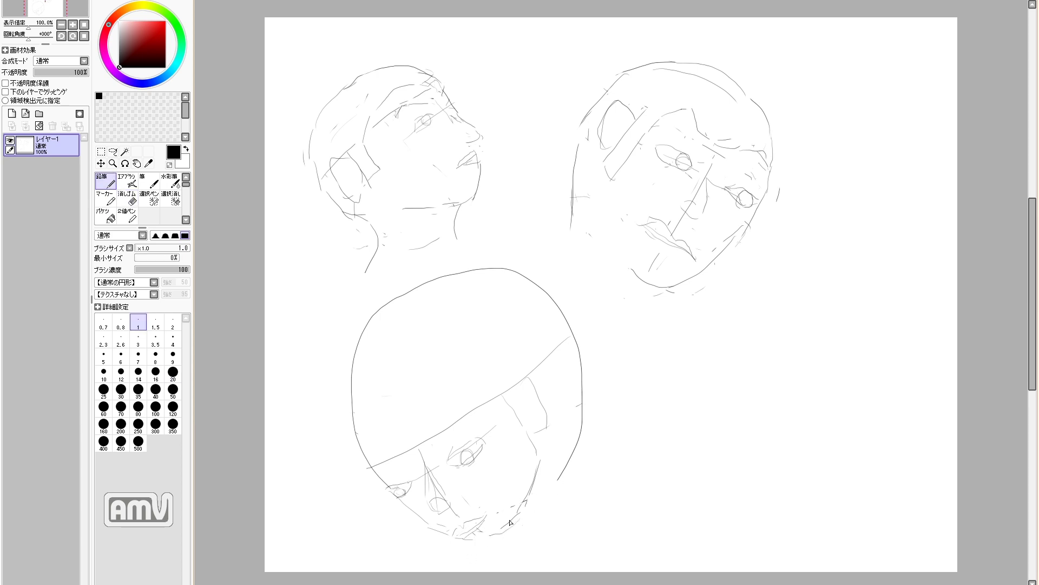
# Step: Outline a smaller skull inside the third head's circle, and complete the ear beside the brow line
pyautogui.moveTo(359, 445)
pyautogui.mouseDown()
pyautogui.moveTo(384, 380)
pyautogui.moveTo(371, 459)
pyautogui.moveTo(376, 394)
pyautogui.moveTo(437, 348)
pyautogui.moveTo(523, 349)
pyautogui.mouseUp()
pyautogui.press('e')
pyautogui.moveTo(561, 301); pyautogui.dragTo(542, 288)
pyautogui.moveTo(561, 343)
pyautogui.mouseDown()
pyautogui.moveTo(474, 341)
pyautogui.moveTo(522, 376)
pyautogui.mouseUp()
pyautogui.press('n')
pyautogui.moveTo(525, 384)
pyautogui.mouseDown()
pyautogui.moveTo(516, 415)
pyautogui.moveTo(526, 429)
pyautogui.mouseUp()
# Step: Erase the third head's leftover construction circle, and redraw the forehead edge above the far eye
pyautogui.press('e')
pyautogui.moveTo(354, 433)
pyautogui.mouseDown()
pyautogui.moveTo(385, 297)
pyautogui.moveTo(563, 308)
pyautogui.mouseUp()
pyautogui.moveTo(559, 480); pyautogui.dragTo(579, 349)
pyautogui.press('n')
pyautogui.press('e')
pyautogui.moveTo(378, 469); pyautogui.dragTo(387, 485)
pyautogui.press('n')
pyautogui.moveTo(378, 465)
pyautogui.mouseDown()
pyautogui.moveTo(419, 533)
pyautogui.moveTo(492, 545)
pyautogui.moveTo(543, 435)
pyautogui.moveTo(491, 402)
pyautogui.moveTo(436, 395)
pyautogui.moveTo(420, 422)
pyautogui.moveTo(366, 440)
pyautogui.mouseUp()
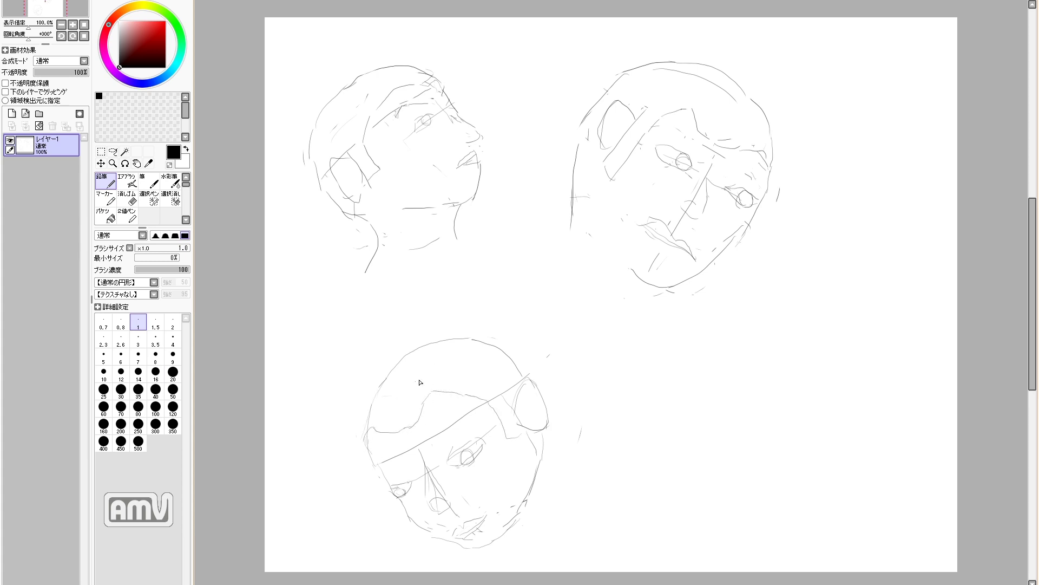
# Step: Detail the third head's ear and shade its hair, and sketch the neck and shoulder lines below the jaw
pyautogui.moveTo(511, 397); pyautogui.dragTo(510, 425)
pyautogui.moveTo(506, 379)
pyautogui.mouseDown()
pyautogui.moveTo(428, 359)
pyautogui.moveTo(403, 420)
pyautogui.mouseUp()
pyautogui.moveTo(547, 436); pyautogui.dragTo(571, 503)
pyautogui.moveTo(470, 550); pyautogui.dragTo(468, 571)
pyautogui.moveTo(513, 534)
pyautogui.mouseDown()
pyautogui.moveTo(516, 558)
pyautogui.moveTo(508, 543)
pyautogui.moveTo(494, 568)
pyautogui.mouseUp()
pyautogui.press('e')
pyautogui.press('n')
pyautogui.moveTo(565, 518); pyautogui.dragTo(507, 572)
# Step: Close the fourth head's large construction circle at its lower edge, and rework its outline near the brow and the back of the skull
pyautogui.moveTo(695, 523)
pyautogui.mouseDown()
pyautogui.moveTo(777, 317)
pyautogui.moveTo(715, 529)
pyautogui.mouseUp()
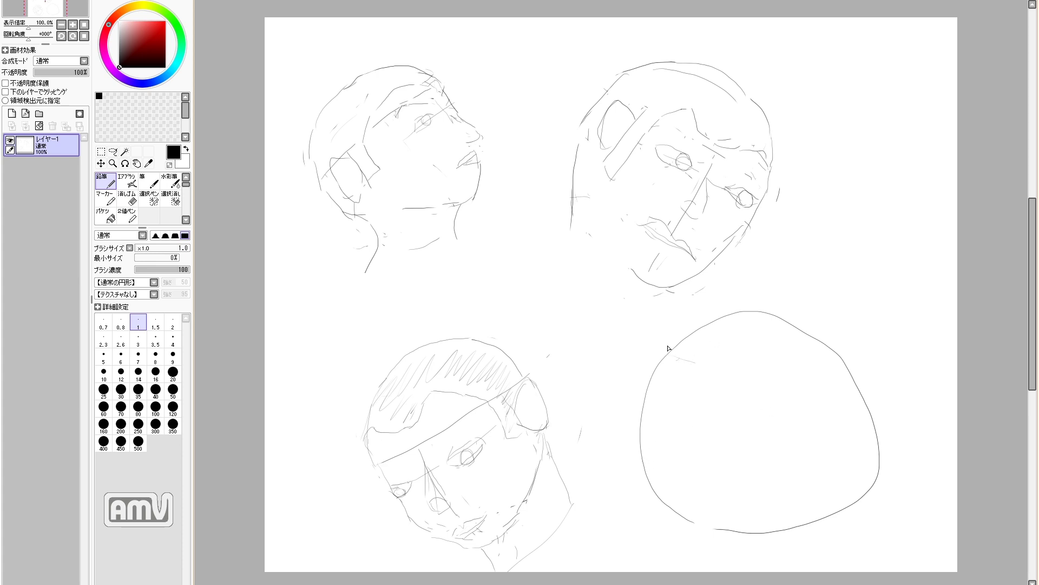
pyautogui.press('e')
pyautogui.moveTo(662, 358); pyautogui.dragTo(707, 374)
pyautogui.press('n')
pyautogui.moveTo(871, 410); pyautogui.dragTo(797, 338)
pyautogui.press('e')
pyautogui.press('n')
# Step: Draw the fourth head's brow guideline sloping across the circle, and sketch the front face contour down towards the chin
pyautogui.moveTo(672, 351)
pyautogui.mouseDown()
pyautogui.moveTo(716, 361)
pyautogui.moveTo(877, 470)
pyautogui.mouseUp()
pyautogui.moveTo(666, 351)
pyautogui.mouseDown()
pyautogui.moveTo(615, 430)
pyautogui.moveTo(621, 464)
pyautogui.moveTo(623, 405)
pyautogui.moveTo(606, 478)
pyautogui.moveTo(640, 481)
pyautogui.mouseUp()
pyautogui.press('e')
pyautogui.press('n')
pyautogui.press('e')
pyautogui.moveTo(619, 467)
pyautogui.mouseDown()
pyautogui.moveTo(626, 456)
pyautogui.moveTo(635, 496)
pyautogui.mouseUp()
pyautogui.press('n')
pyautogui.press('e')
pyautogui.press('n')
# Step: Draw the fourth head's jaw line up to the ear, outline the ear, and erase the construction circle's edge crossing the face
pyautogui.moveTo(671, 493); pyautogui.dragTo(752, 375)
pyautogui.moveTo(728, 418); pyautogui.dragTo(760, 413)
pyautogui.moveTo(773, 390); pyautogui.dragTo(749, 420)
pyautogui.press('e')
pyautogui.moveTo(651, 383)
pyautogui.mouseDown()
pyautogui.moveTo(639, 439)
pyautogui.moveTo(651, 487)
pyautogui.mouseUp()
pyautogui.press('n')
# Step: Sketch the fourth head's eye beneath the brow line, and draw the underside of the chin
pyautogui.press('e')
pyautogui.press('n')
pyautogui.moveTo(653, 378)
pyautogui.mouseDown()
pyautogui.moveTo(710, 399)
pyautogui.moveTo(654, 374)
pyautogui.moveTo(658, 383)
pyautogui.mouseUp()
pyautogui.press('e')
pyautogui.press('n')
pyautogui.press('e')
pyautogui.press('n')
pyautogui.moveTo(634, 489)
pyautogui.mouseDown()
pyautogui.moveTo(663, 491)
pyautogui.moveTo(665, 505)
pyautogui.mouseUp()
# Step: Erase the top of the fourth head's circle, redraw it as a skull contour, and refine the ear's inner lines
pyautogui.press('e')
pyautogui.moveTo(734, 312); pyautogui.dragTo(798, 324)
pyautogui.press('n')
pyautogui.moveTo(725, 316); pyautogui.dragTo(800, 332)
pyautogui.moveTo(745, 390); pyautogui.dragTo(748, 428)
pyautogui.moveTo(729, 407); pyautogui.dragTo(744, 430)
# Step: Erase the circle's edge at the back of the fourth head, and redraw a tighter rear skull contour down to the nape
pyautogui.press('e')
pyautogui.moveTo(839, 423); pyautogui.dragTo(852, 436)
pyautogui.press('n')
pyautogui.moveTo(858, 383); pyautogui.dragTo(853, 418)
pyautogui.moveTo(855, 409)
pyautogui.mouseDown()
pyautogui.moveTo(851, 431)
pyautogui.moveTo(753, 507)
pyautogui.moveTo(848, 470)
pyautogui.moveTo(863, 513)
pyautogui.moveTo(737, 517)
pyautogui.mouseUp()
pyautogui.press('e')
pyautogui.press('n')
pyautogui.press('e')
pyautogui.moveTo(854, 406); pyautogui.dragTo(845, 368)
pyautogui.press('n')
pyautogui.moveTo(854, 377)
pyautogui.mouseDown()
pyautogui.moveTo(862, 419)
pyautogui.moveTo(830, 491)
pyautogui.mouseUp()
# Step: Sketch the fourth head's neck below the jaw and nape, and add the shoulder lines at its base
pyautogui.moveTo(818, 499); pyautogui.dragTo(766, 535)
pyautogui.press('e')
pyautogui.moveTo(711, 477)
pyautogui.mouseDown()
pyautogui.moveTo(651, 491)
pyautogui.moveTo(653, 553)
pyautogui.mouseUp()
pyautogui.press('e')
pyautogui.press('n')
pyautogui.moveTo(785, 515); pyautogui.dragTo(812, 560)
pyautogui.moveTo(653, 553); pyautogui.dragTo(772, 570)
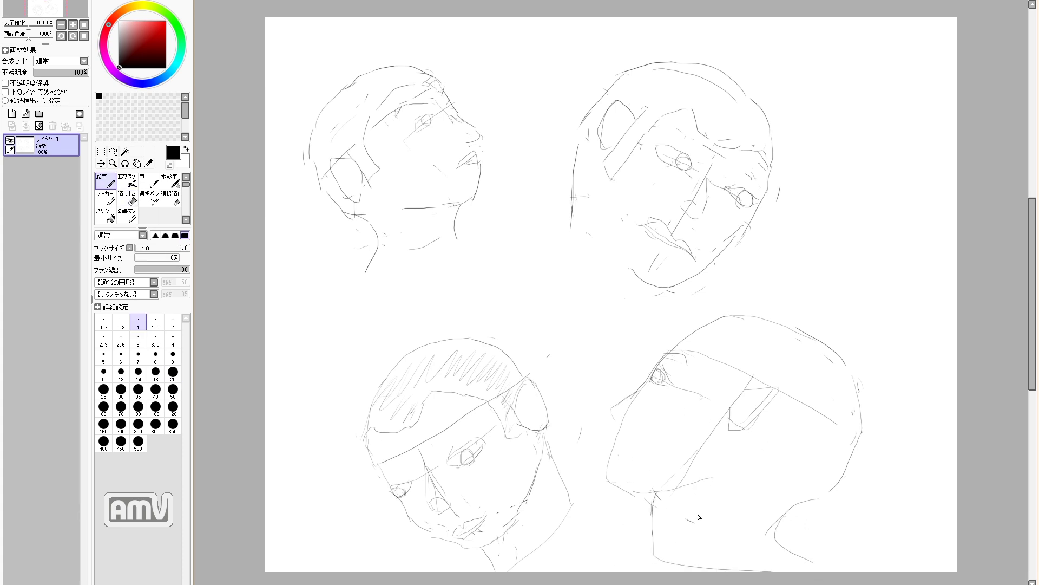